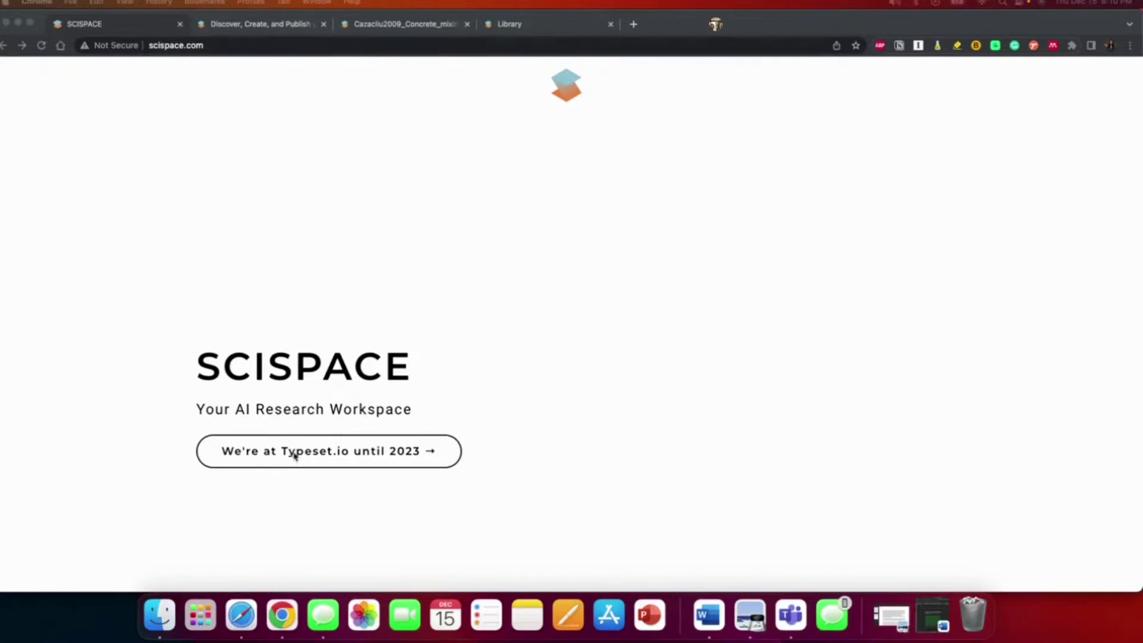
# Step: Scroll through Typeset.io's Popular papers, Popular Topics and Most read Journals, then return to the top
pyautogui.tripleClick(455, 406)
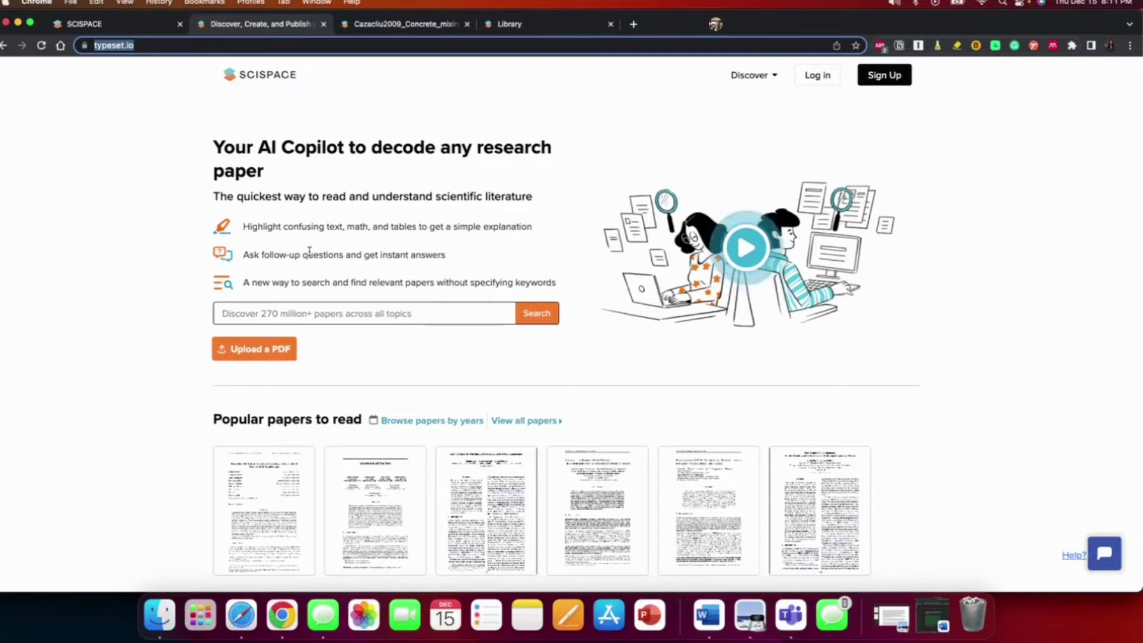
pyautogui.scroll(-3, 416, 426)
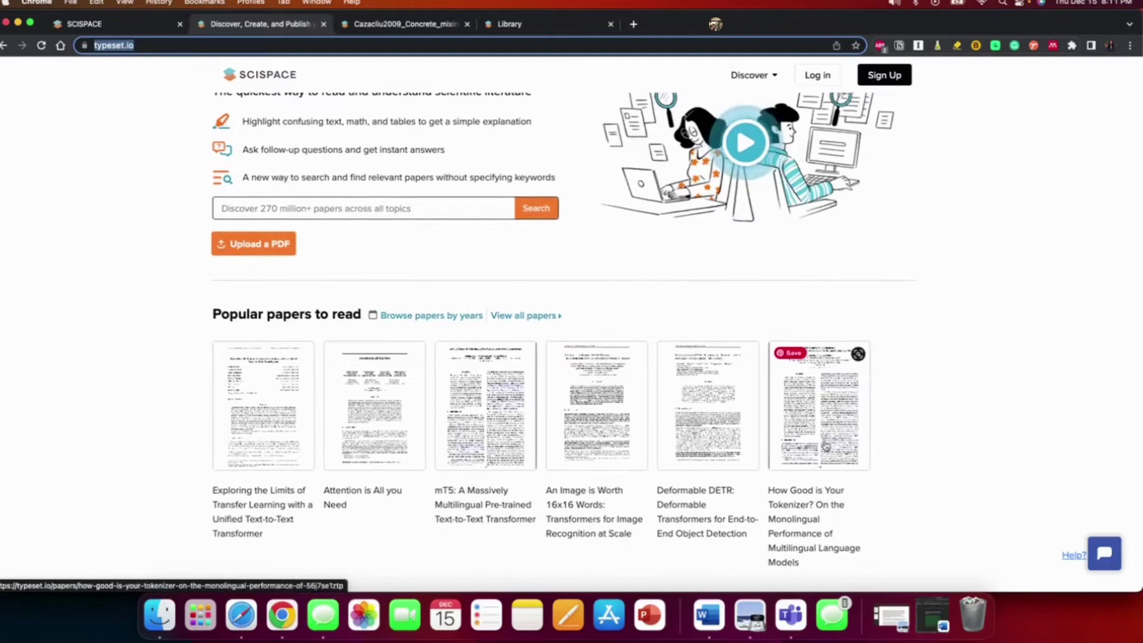
pyautogui.scroll(-5, 611, 393)
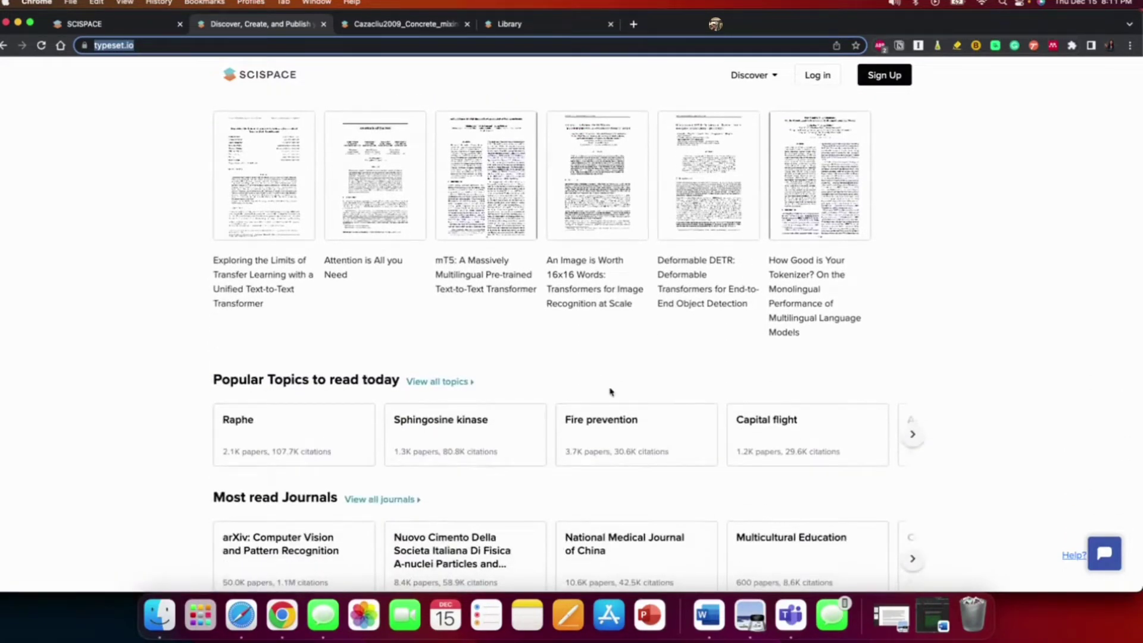
pyautogui.scroll(7, 601, 357)
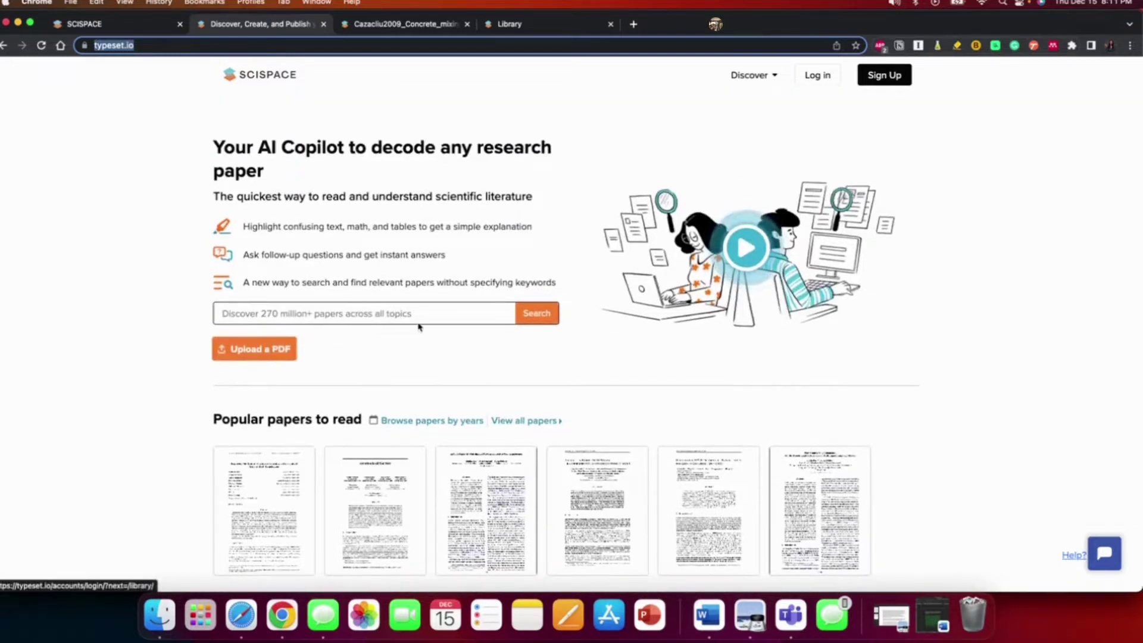
# Step: Sign in, place the Library tab before the paper tab, and open the Cazacliu2009 PDF
pyautogui.click(887, 83)
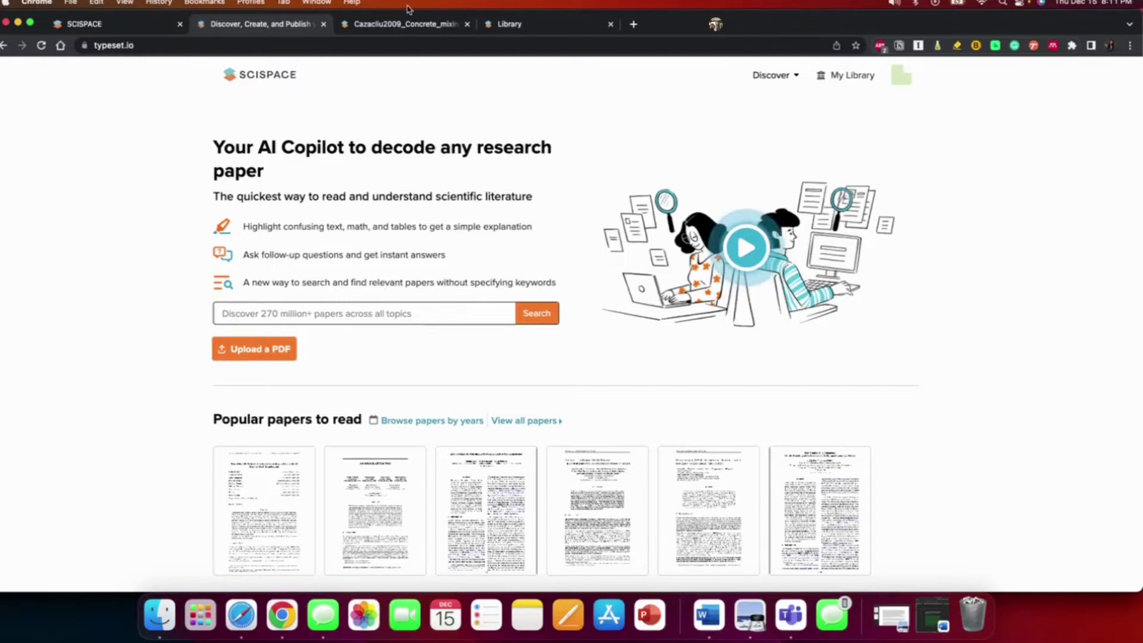
pyautogui.click(390, 25)
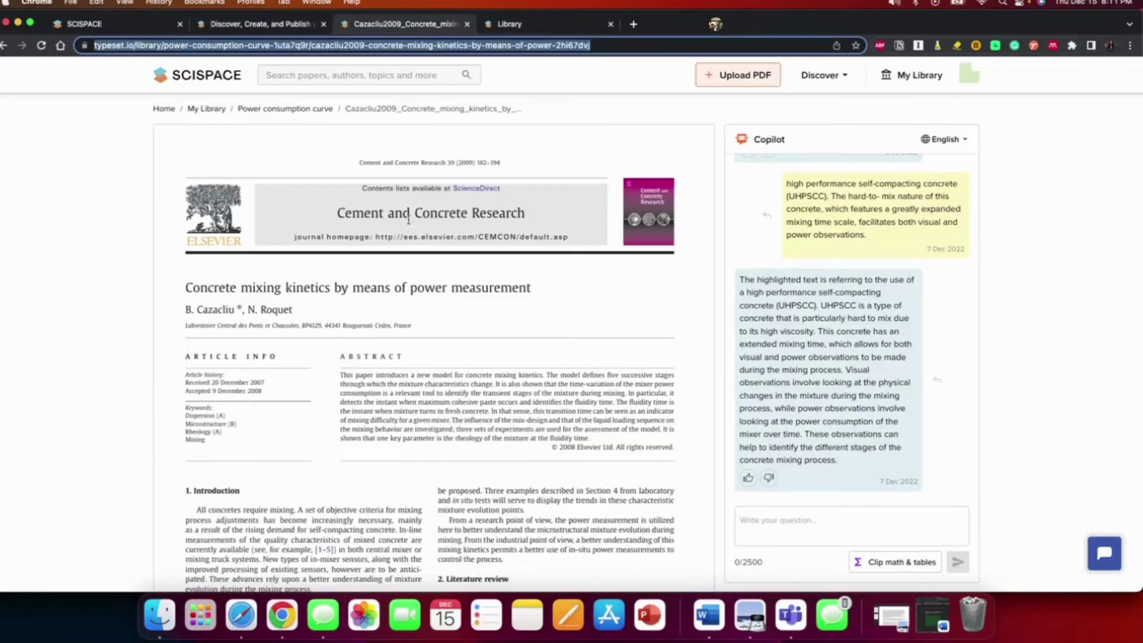
pyautogui.click(271, 25)
pyautogui.moveTo(502, 28); pyautogui.dragTo(358, 26)
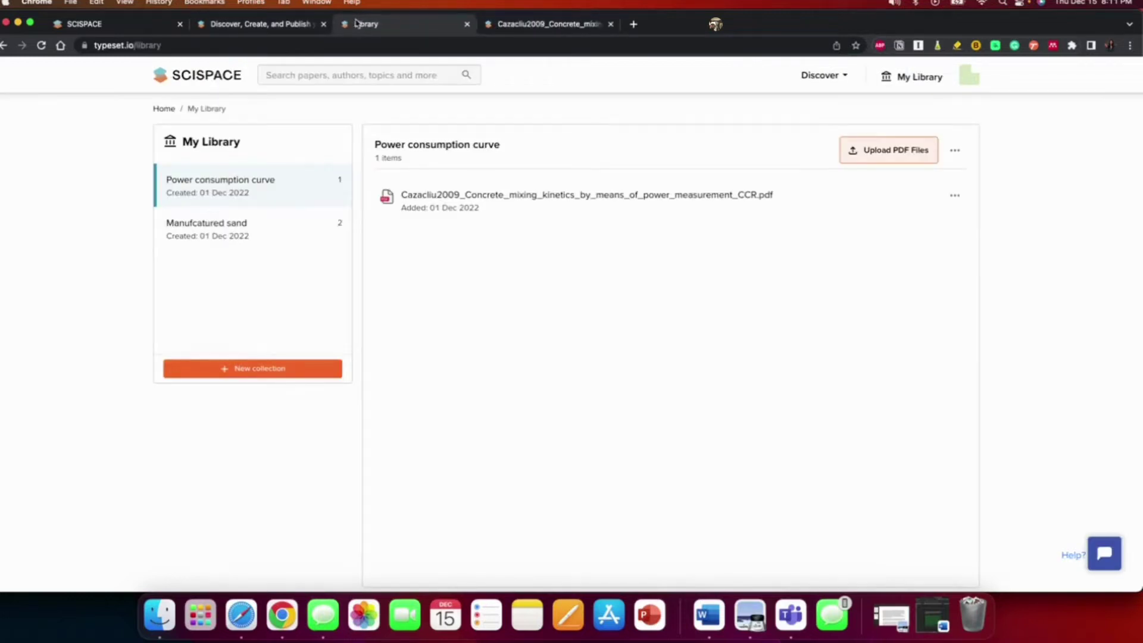
pyautogui.click(468, 214)
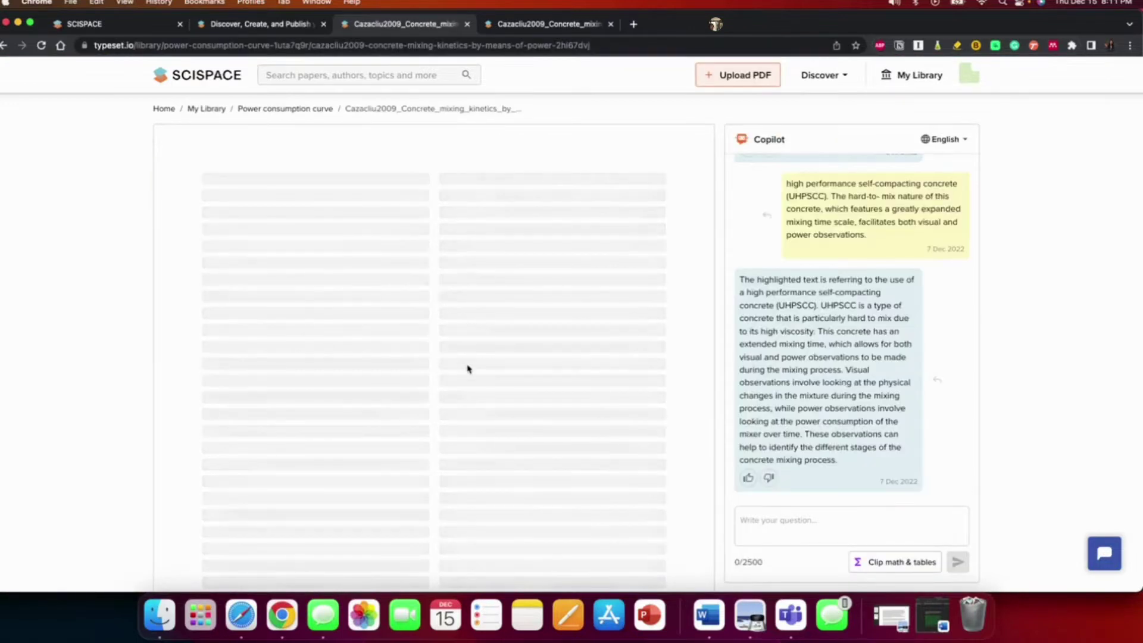
# Step: Expand Copilot's earlier full answer about the fluidity time
pyautogui.scroll(10, 873, 288)
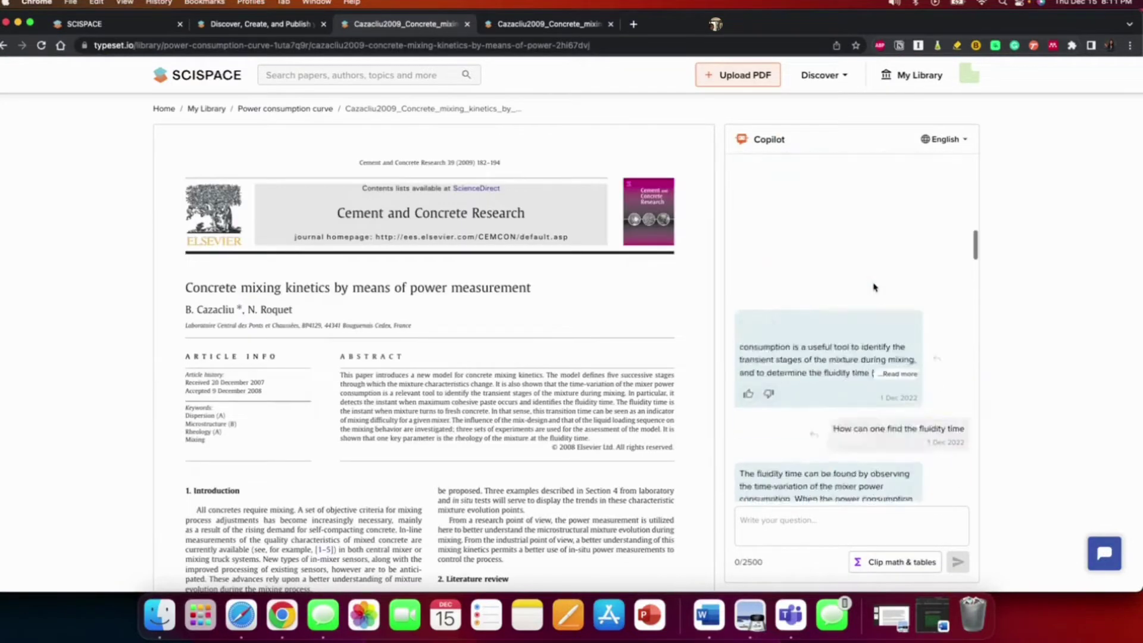
pyautogui.scroll(5, 874, 288)
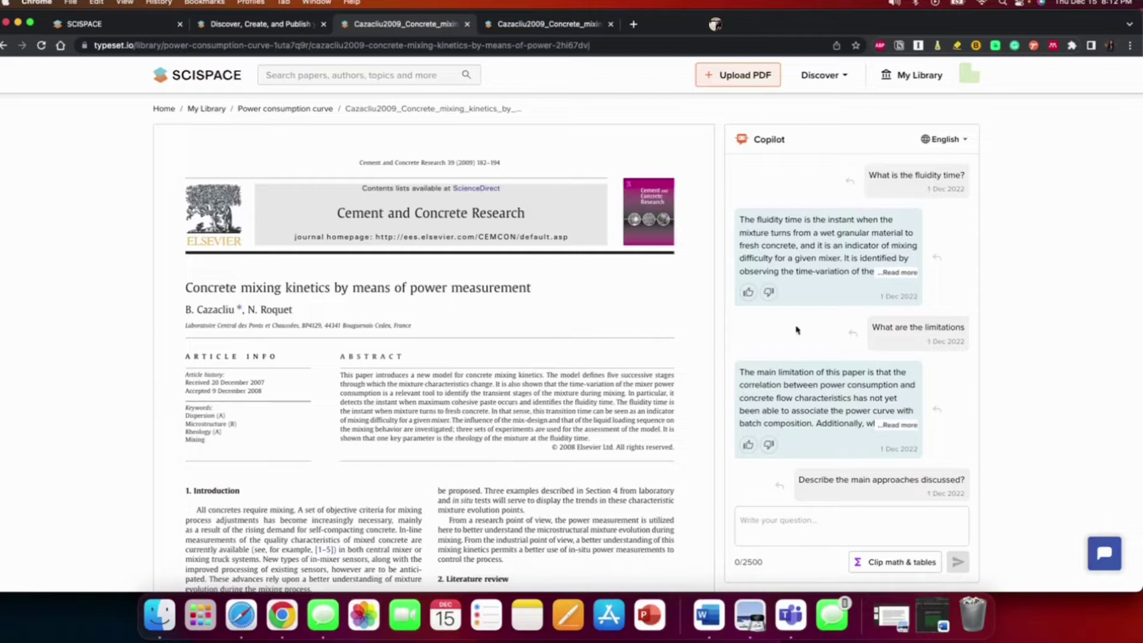
pyautogui.click(899, 273)
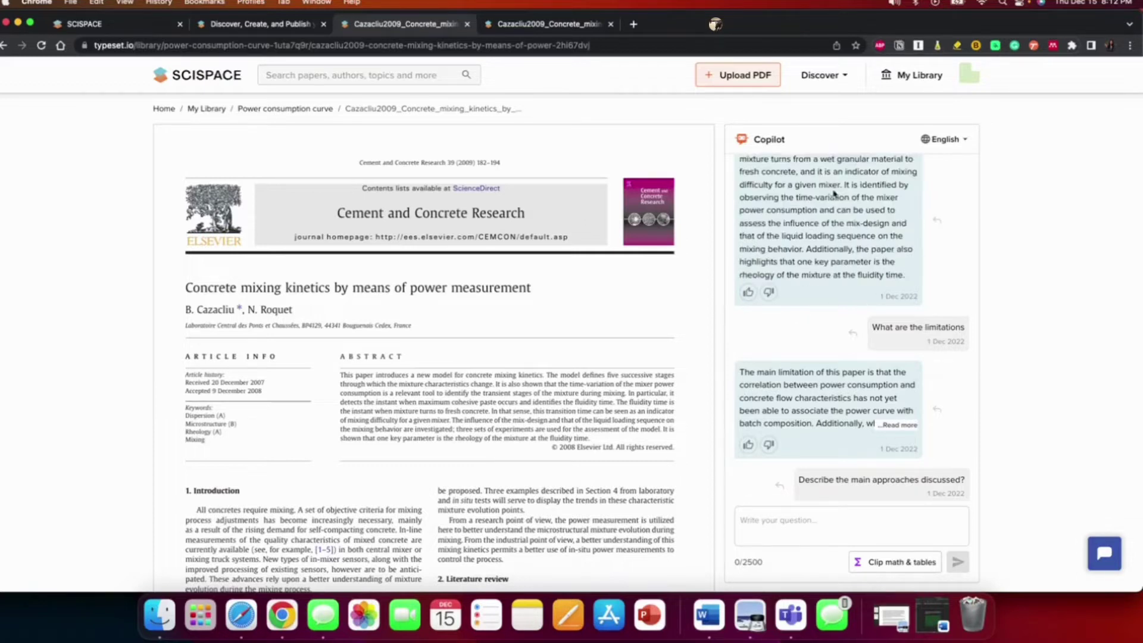
# Step: Scroll down the Copilot chat and expand the full key-takeaways answer
pyautogui.scroll(3, 834, 194)
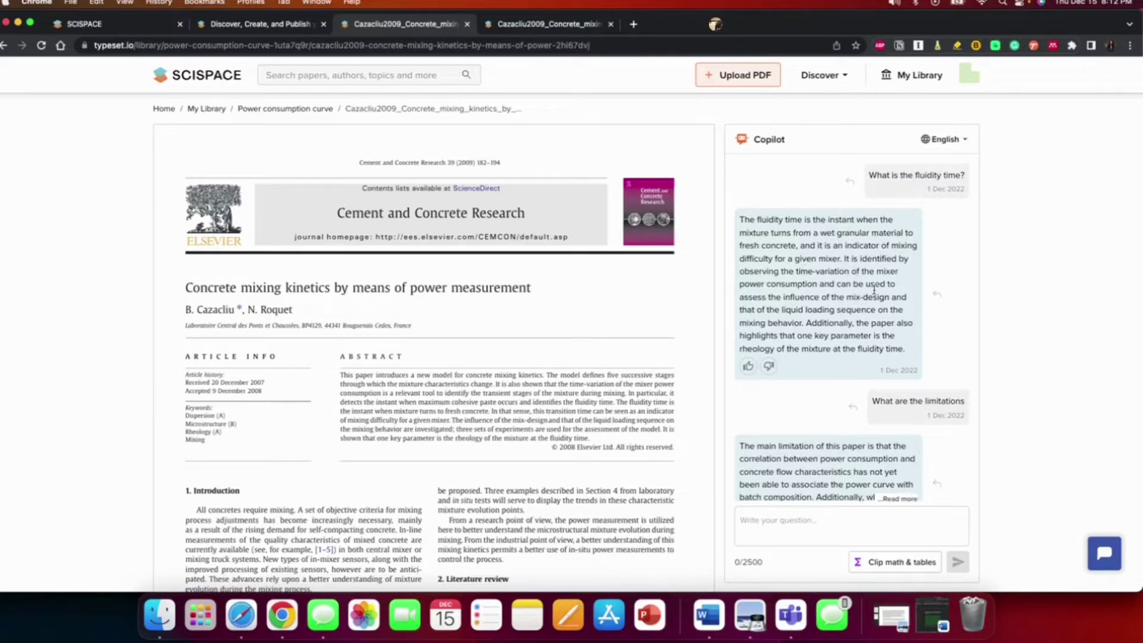
pyautogui.scroll(-4, 847, 372)
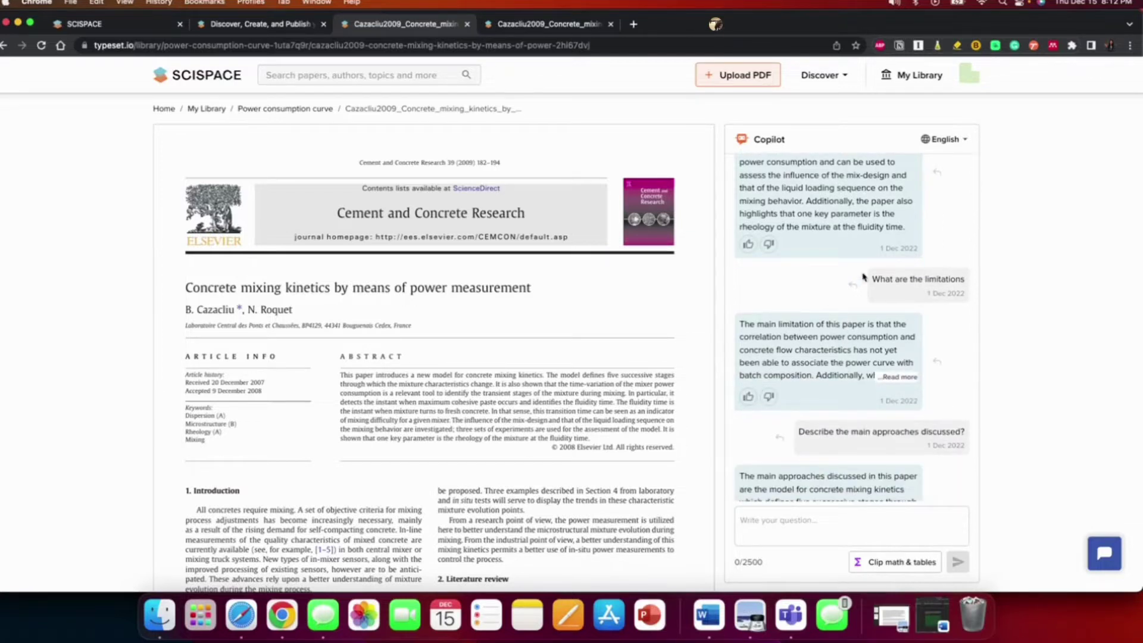
pyautogui.scroll(-4, 864, 278)
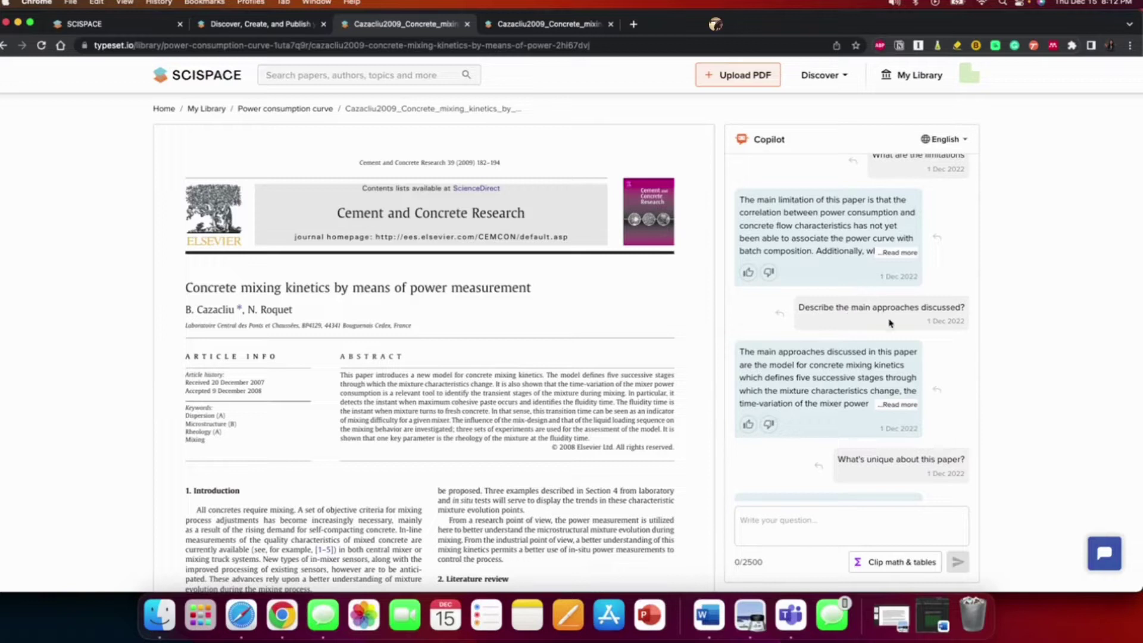
pyautogui.scroll(-5, 825, 384)
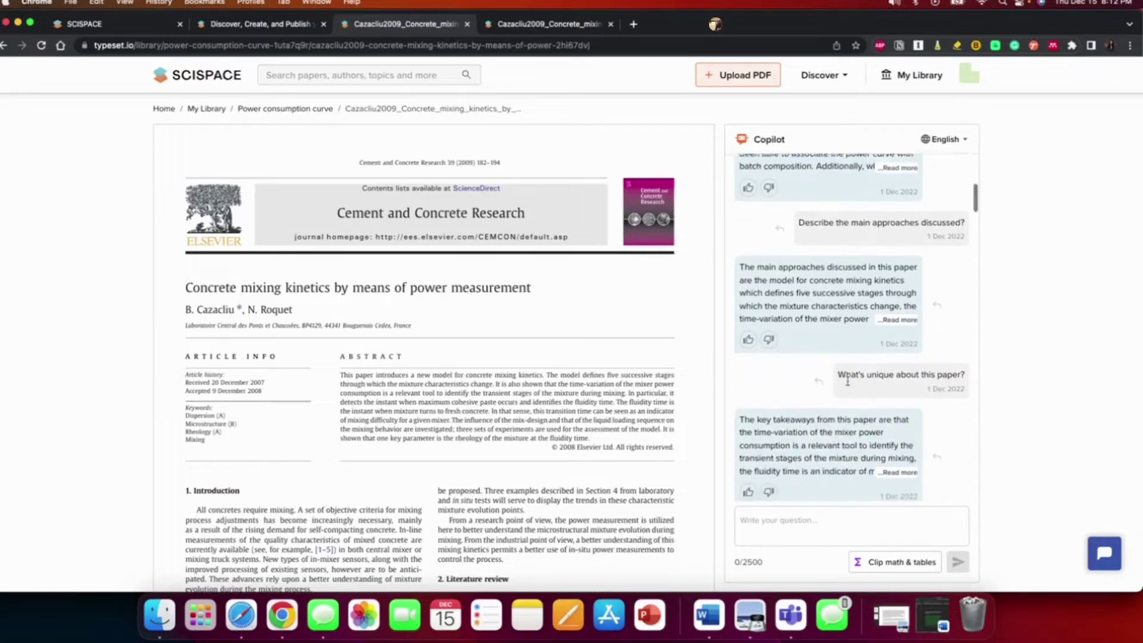
pyautogui.click(901, 404)
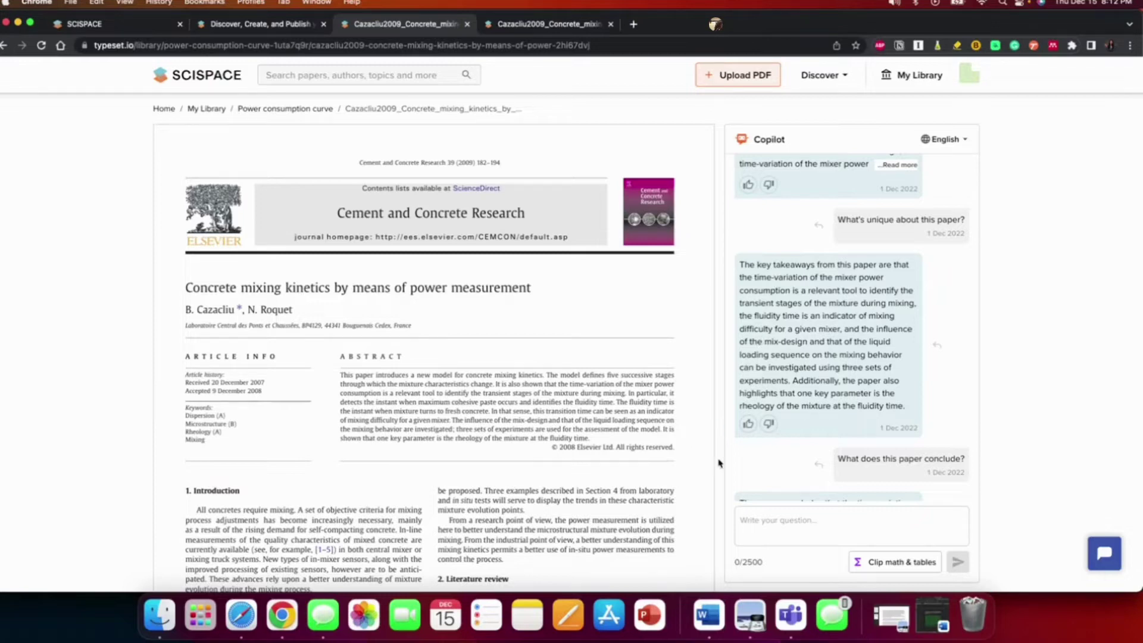
pyautogui.scroll(-10, 834, 416)
pyautogui.scroll(10, 832, 415)
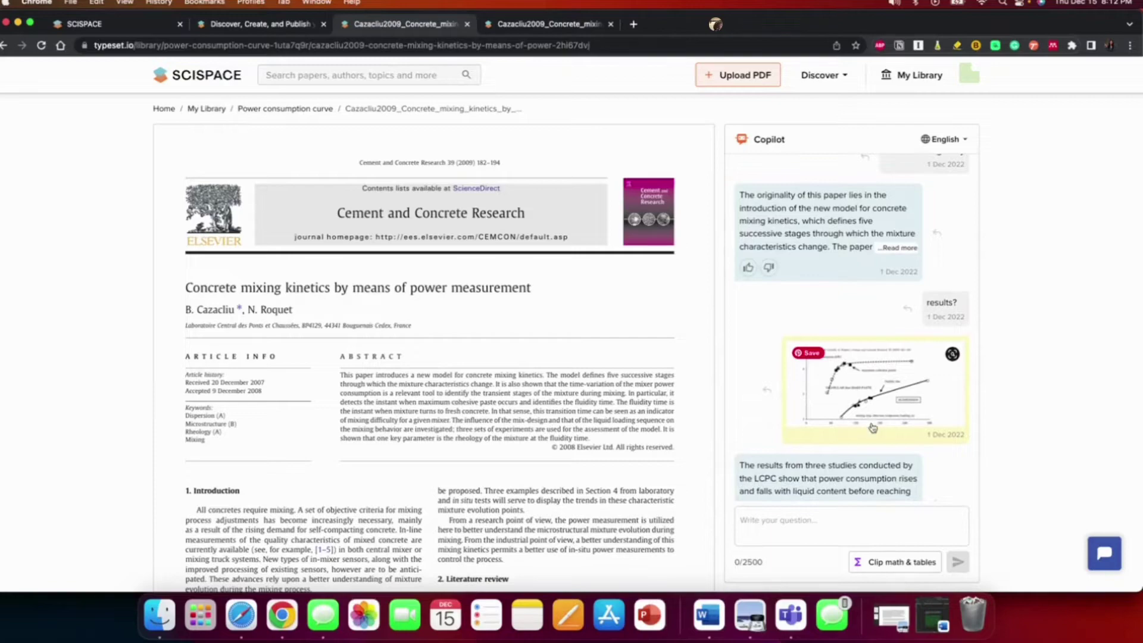
pyautogui.scroll(-10, 872, 428)
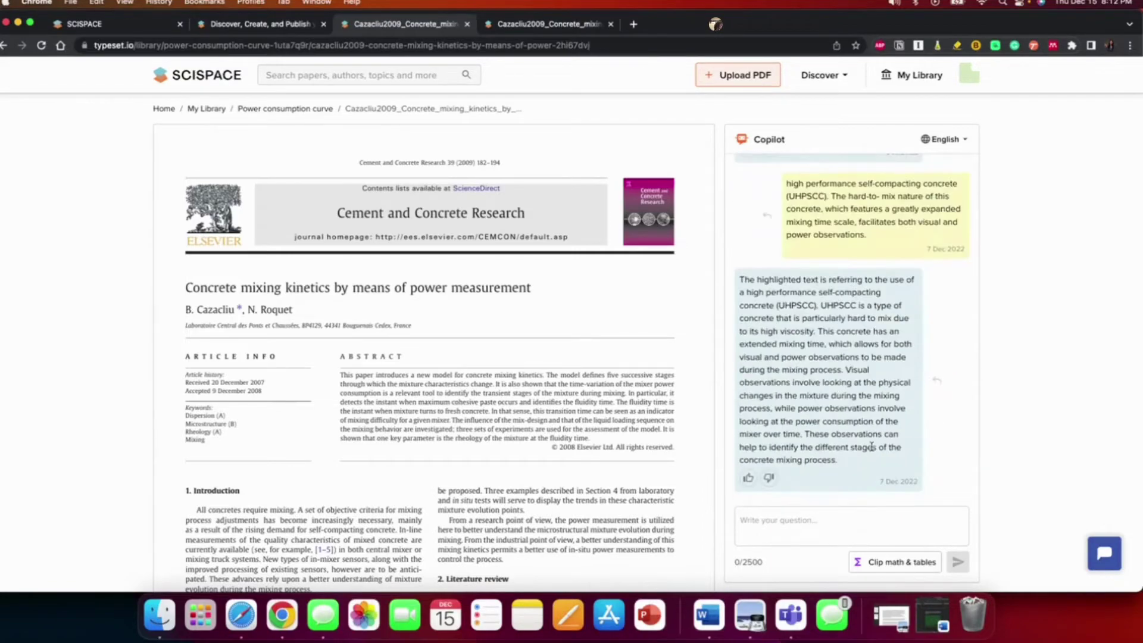
pyautogui.scroll(-20, 461, 486)
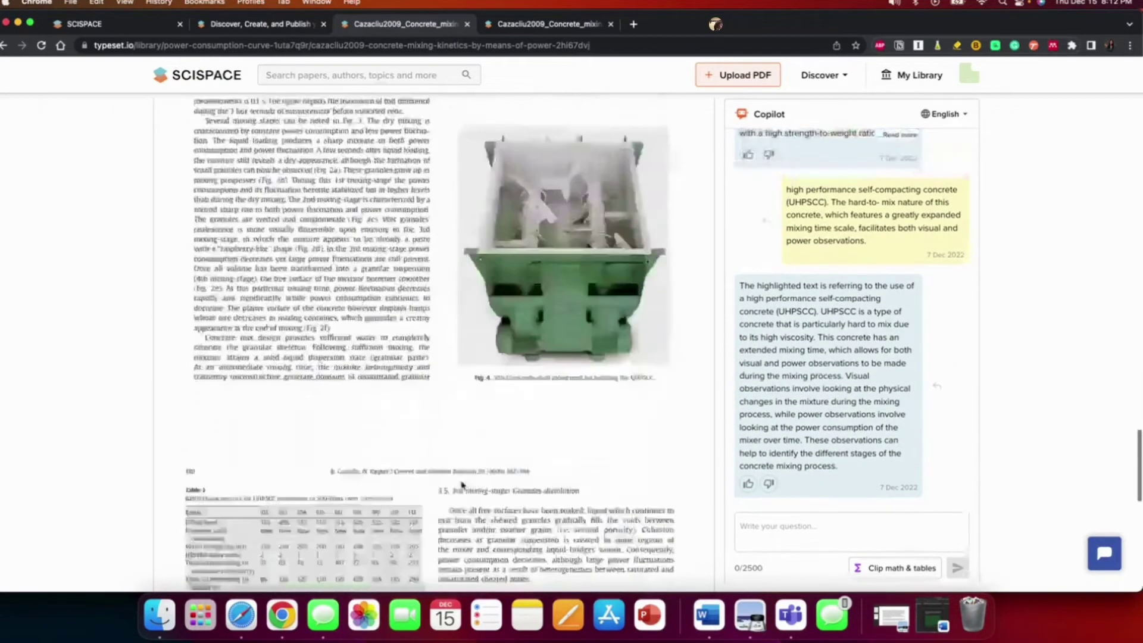
pyautogui.scroll(-10, 461, 486)
pyautogui.scroll(15, 461, 485)
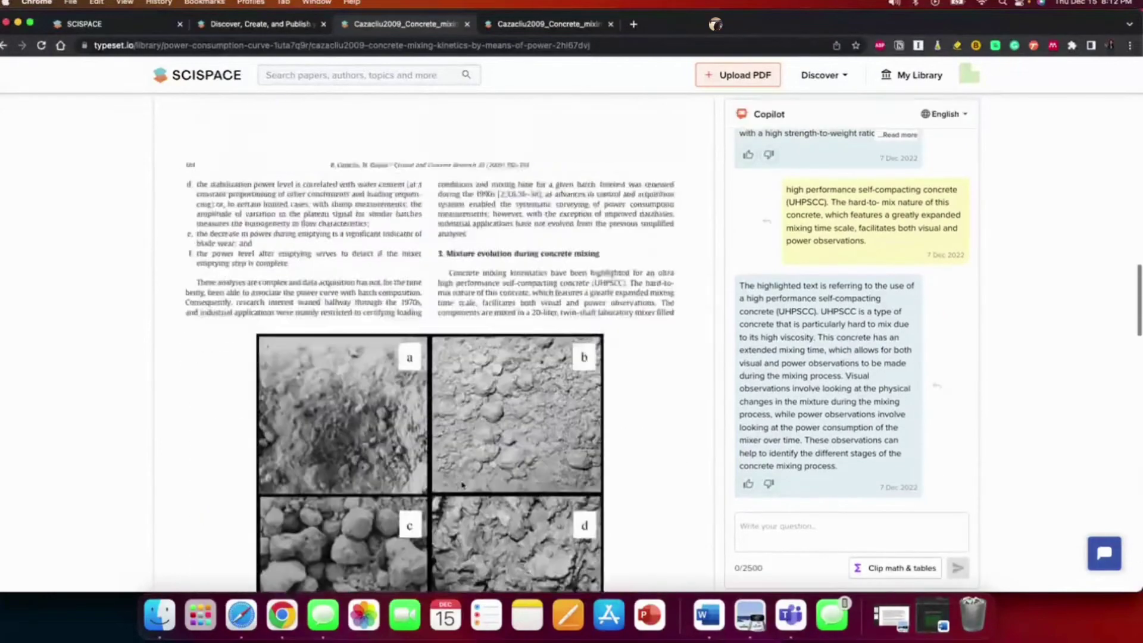
pyautogui.scroll(20, 461, 486)
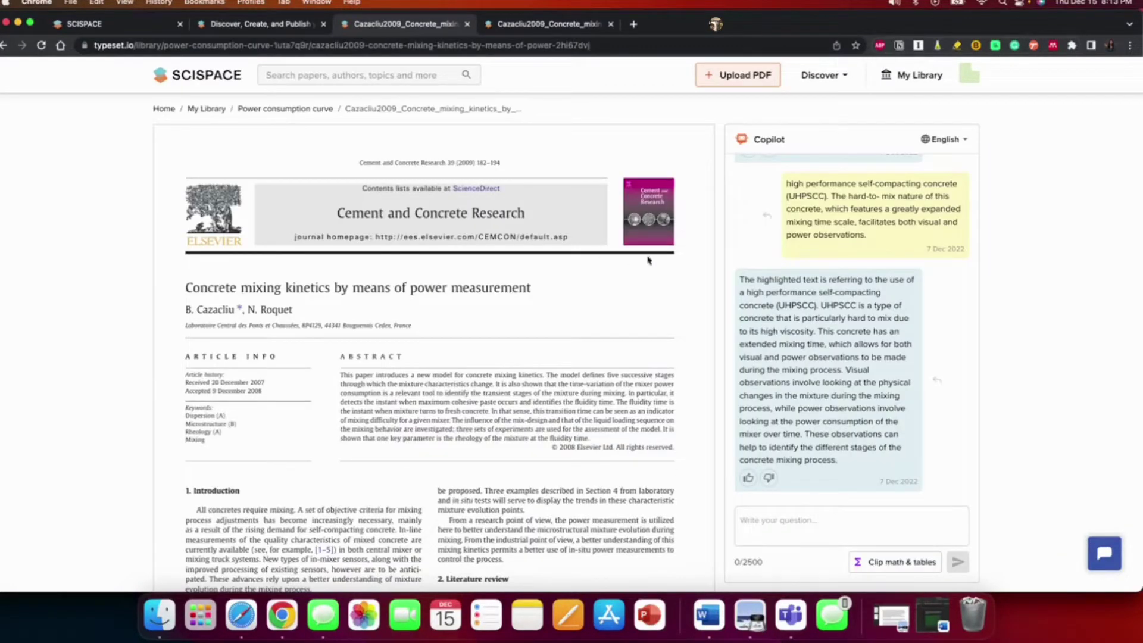
# Step: Upload the Cazacliu2008 in-mixer measurements PDF from the computer into 'Power consumption curve'
pyautogui.click(738, 85)
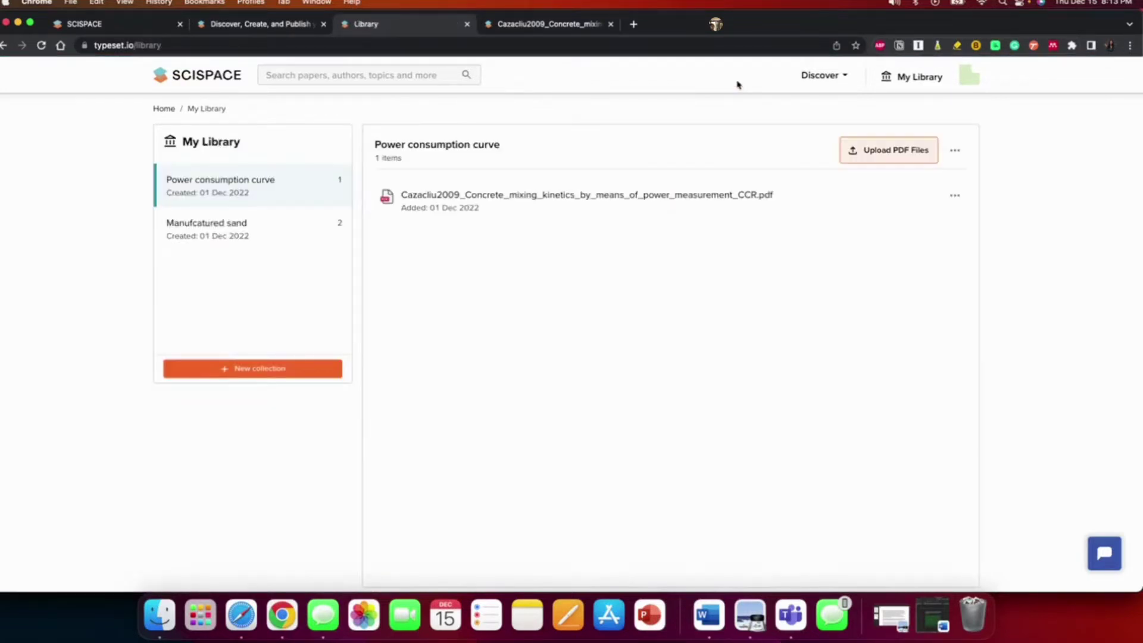
pyautogui.click(873, 160)
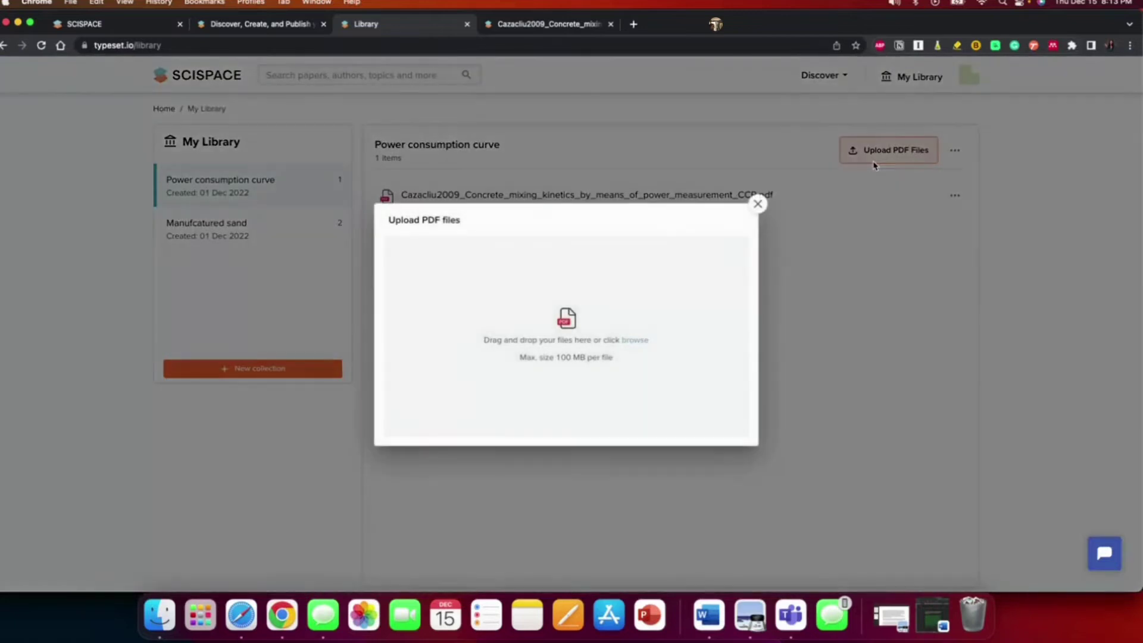
pyautogui.click(630, 341)
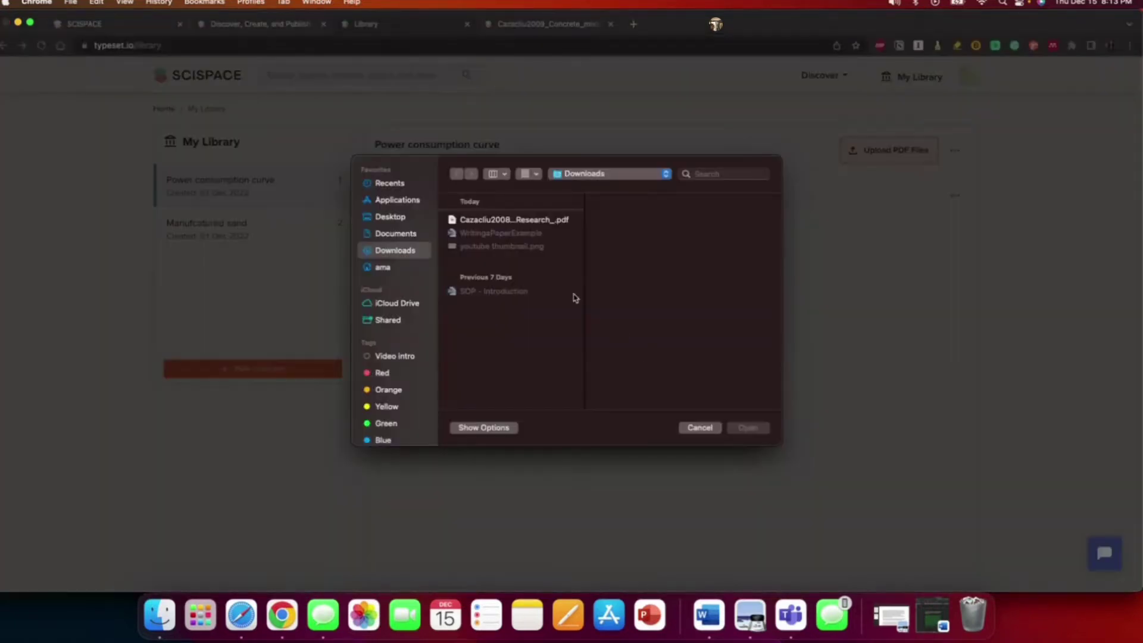
pyautogui.click(542, 219)
pyautogui.click(747, 429)
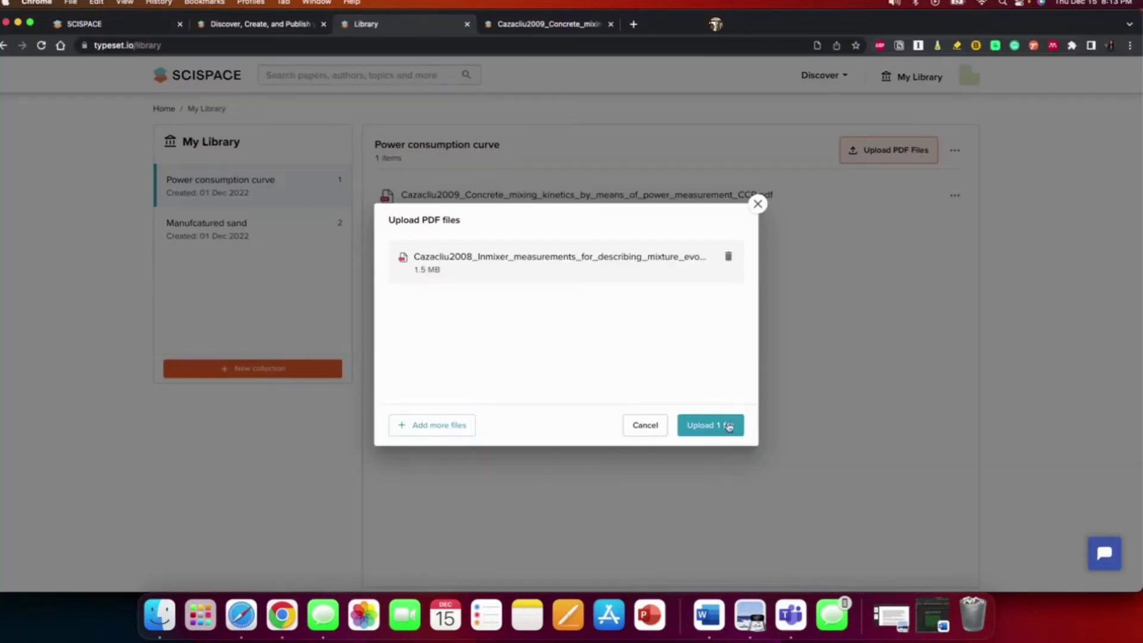
pyautogui.click(729, 427)
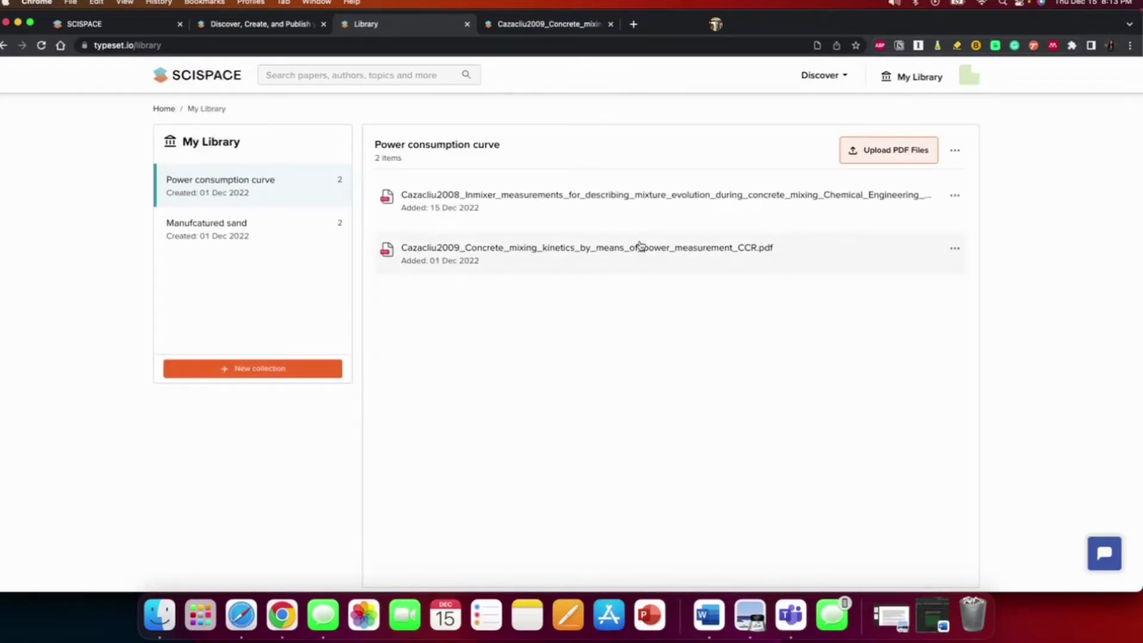
# Step: Open the Cazacliu2008 paper, ask 'Explain abstract in one line', then type 'WHAT ARE THE THREE INMIXER MEASUREMENT'
pyautogui.click(593, 196)
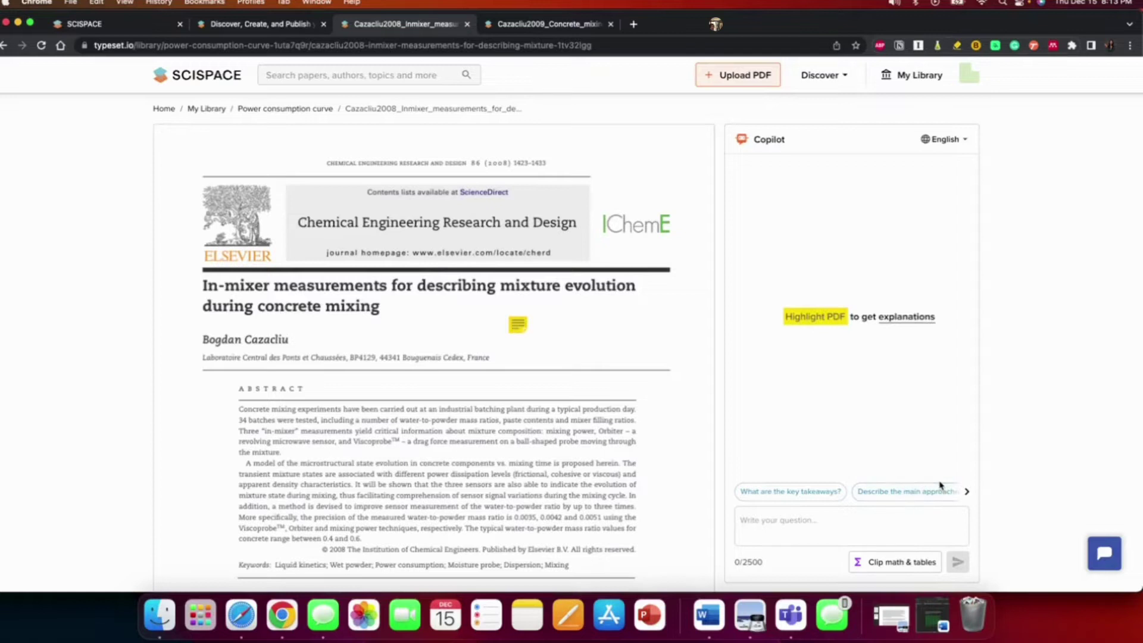
pyautogui.hscroll(3, 881, 495)
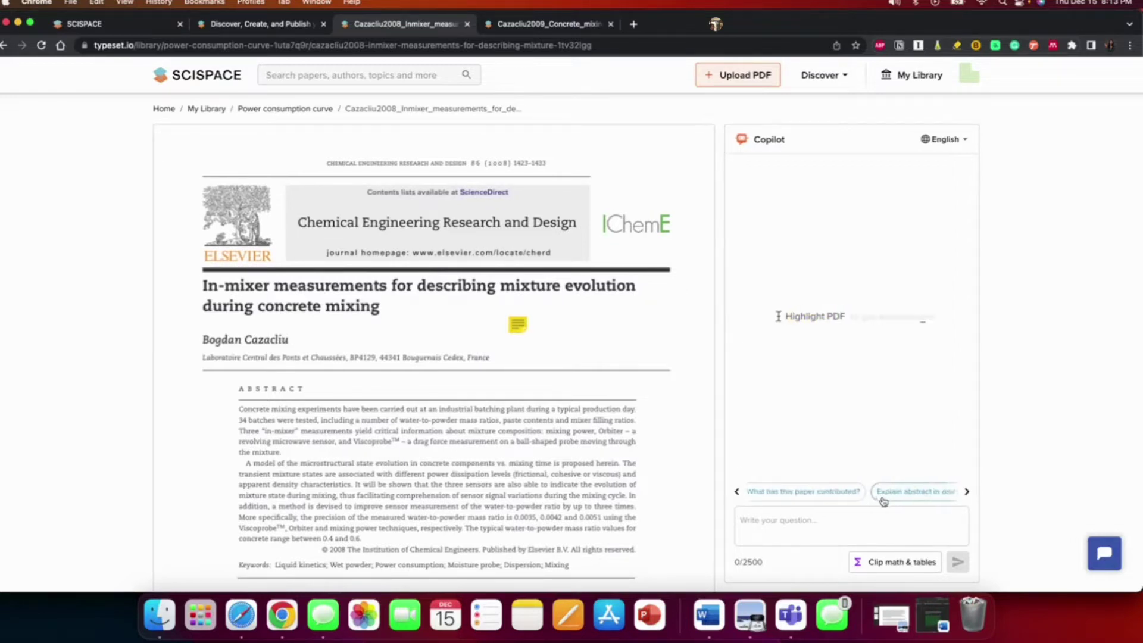
pyautogui.hscroll(2, 884, 501)
pyautogui.click(859, 492)
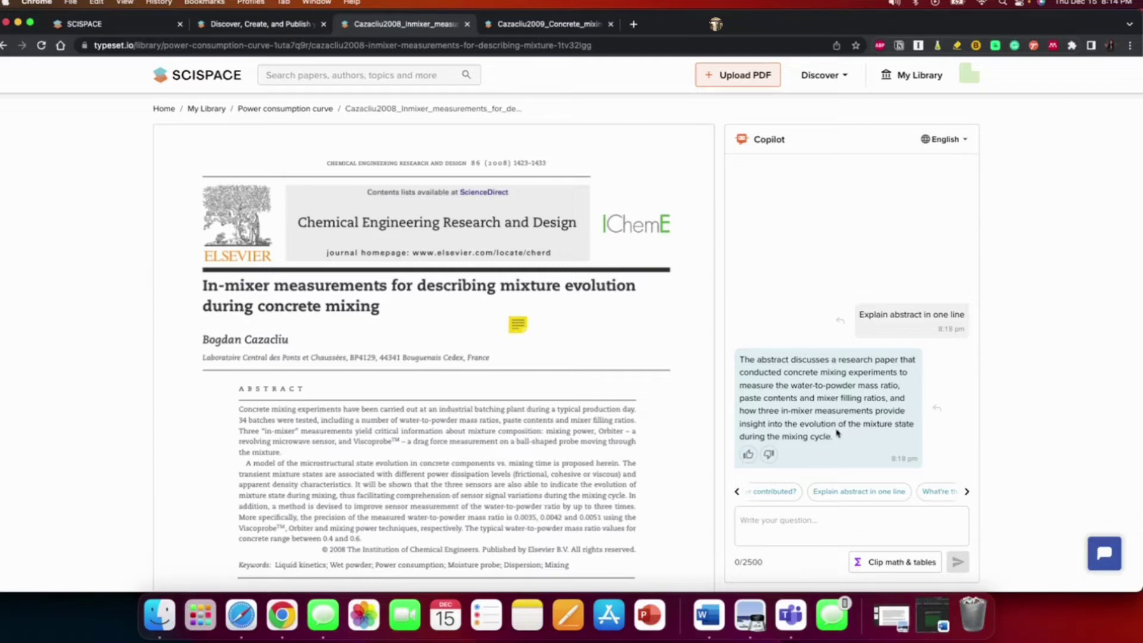
pyautogui.click(851, 522)
pyautogui.write('W')
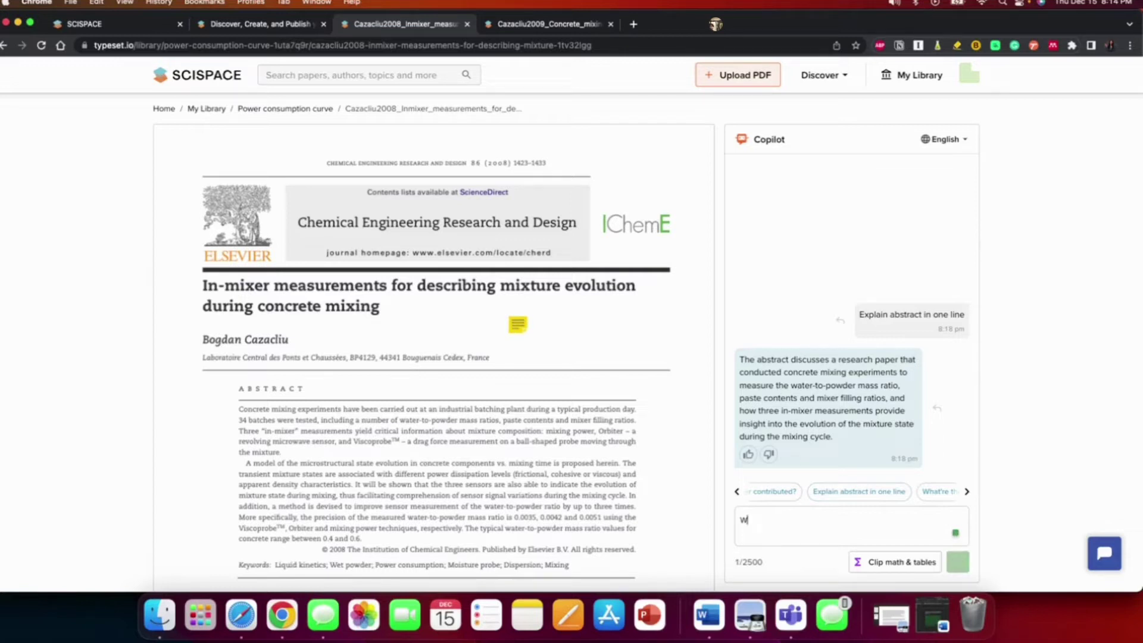
pyautogui.write('HAT ARE TH')
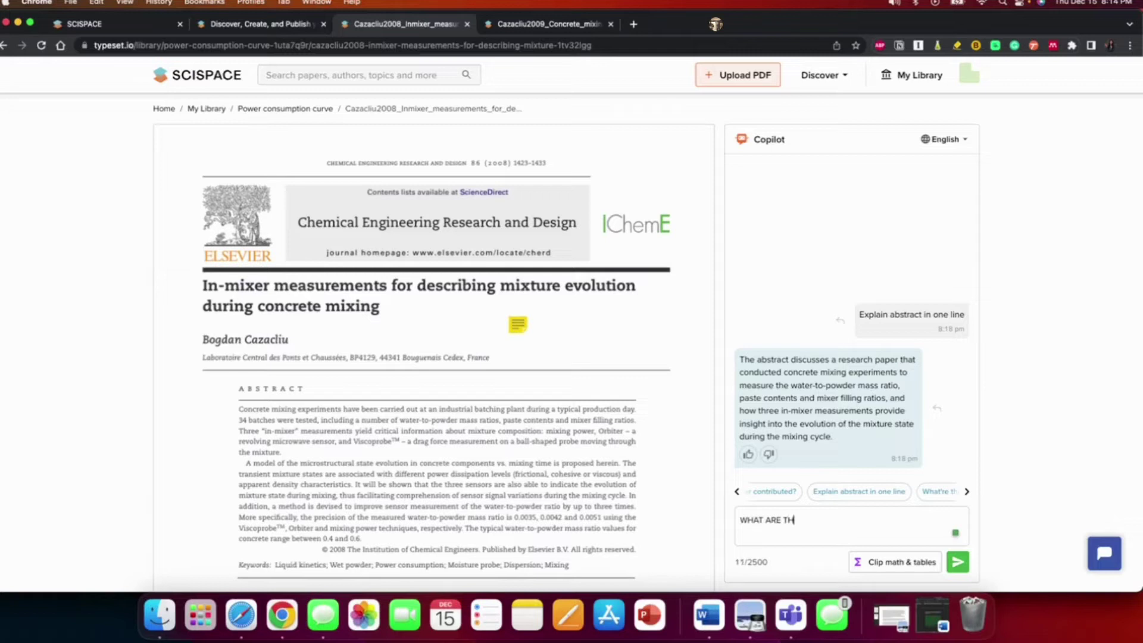
pyautogui.write('E THREE INMIXER MEASUREMENT')
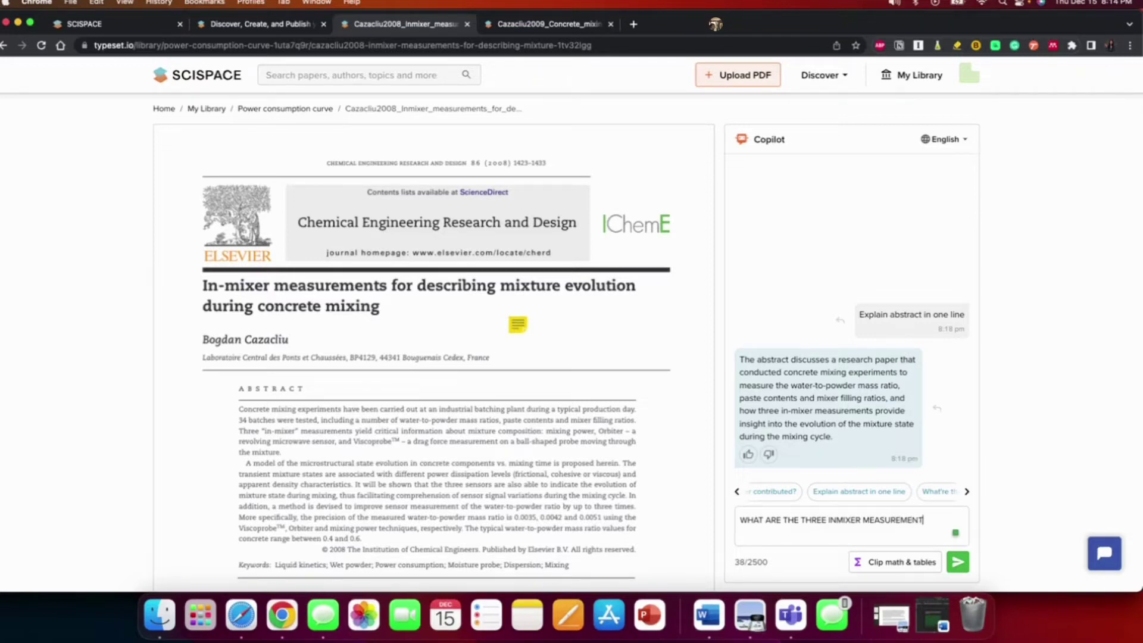
# Step: Send the question 'What are the three inmixer measurement' to Copilot
pyautogui.press('Return')
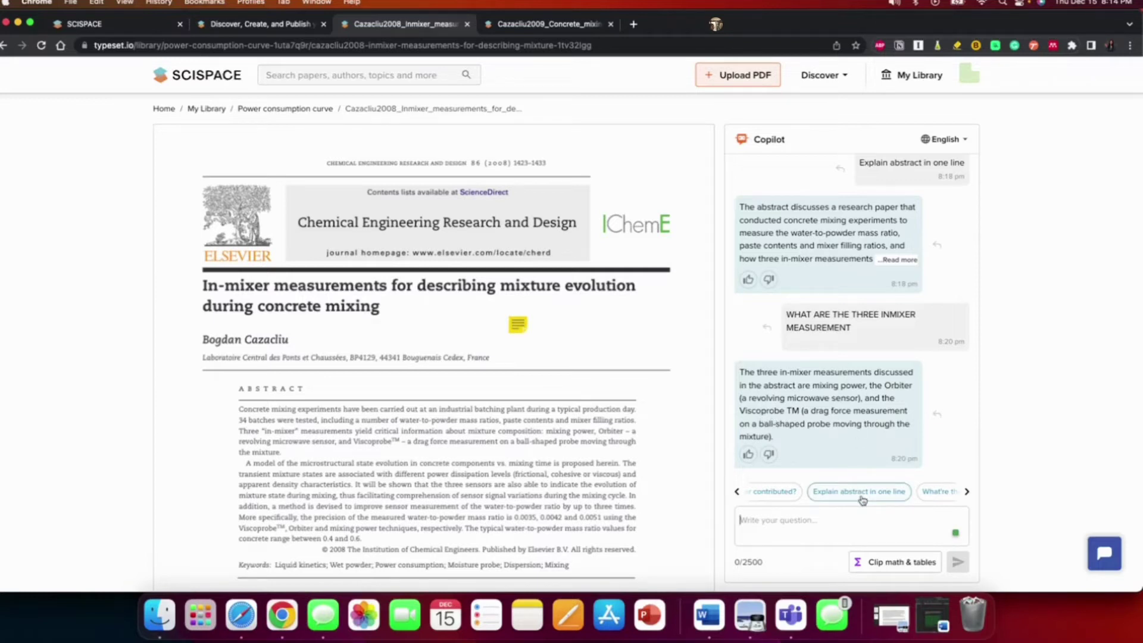
# Step: Ask Copilot the suggested question 'What data is used for experiments?'
pyautogui.hscroll(5, 863, 500)
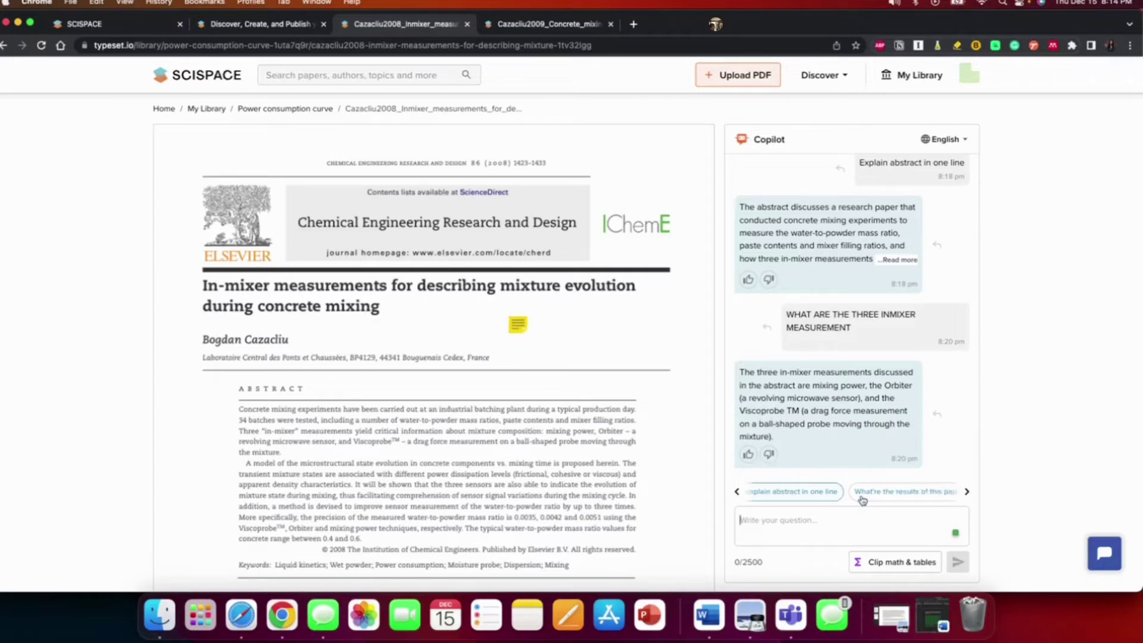
pyautogui.hscroll(3, 836, 499)
pyautogui.click(825, 494)
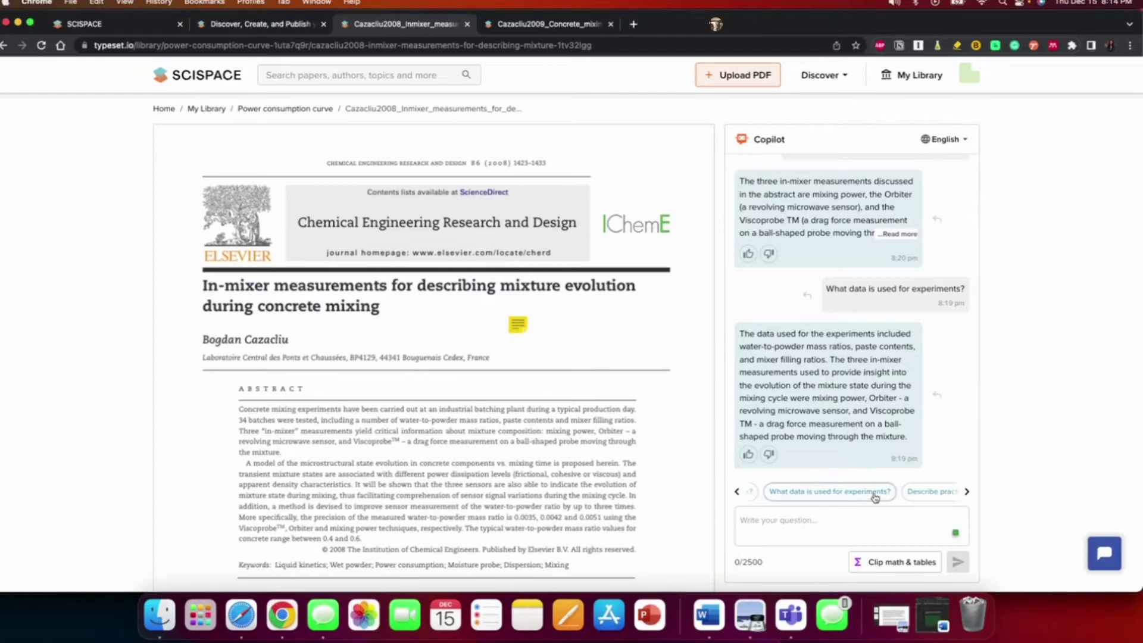
# Step: Ask 'What has this paper contributed?' and type 'what are the research gaps' as the next question
pyautogui.hscroll(2, 873, 492)
pyautogui.hscroll(3, 882, 494)
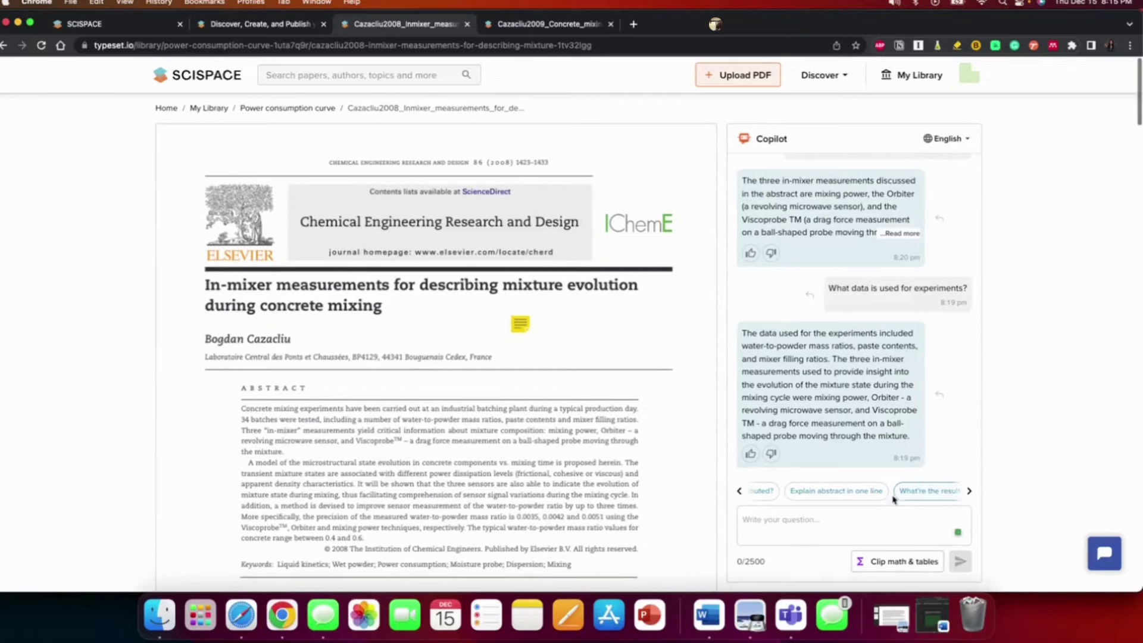
pyautogui.hscroll(-3, 857, 500)
pyautogui.click(847, 498)
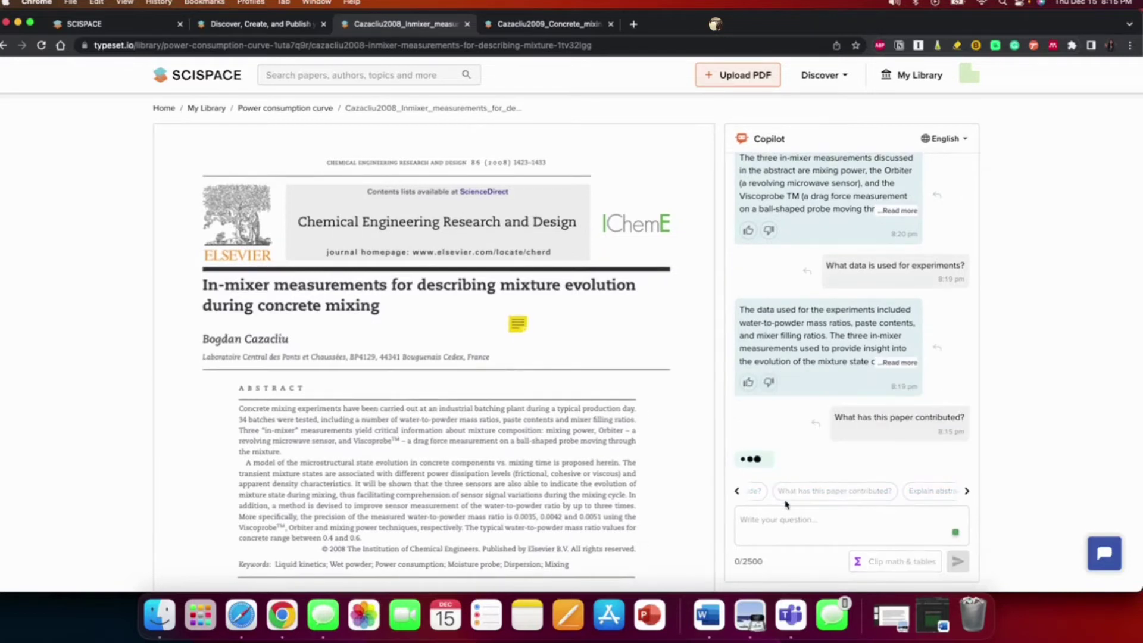
pyautogui.hscroll(5, 810, 495)
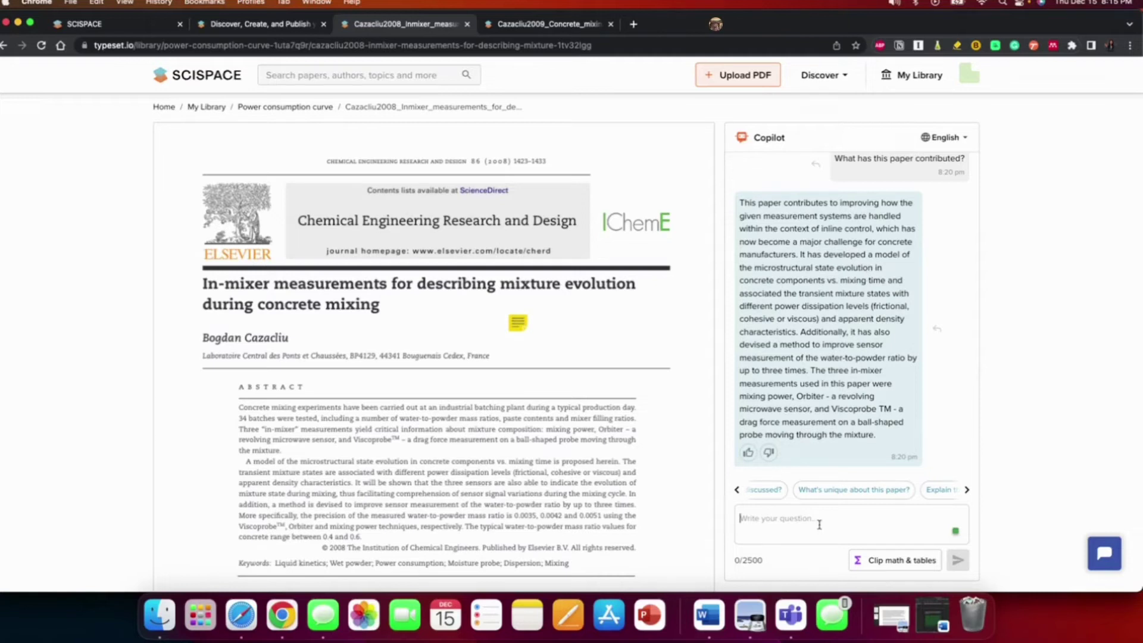
pyautogui.write('what are ')
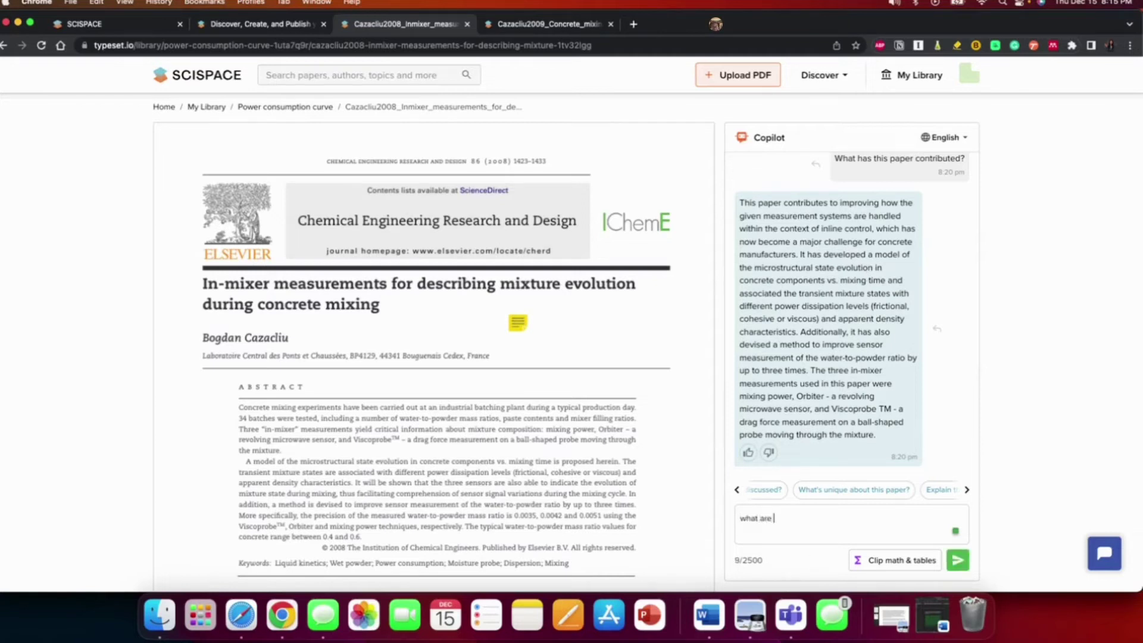
pyautogui.write('the research gaps')
# Step: Send 'what are the research gaps' to Copilot and scroll through its reply
pyautogui.press('Return')
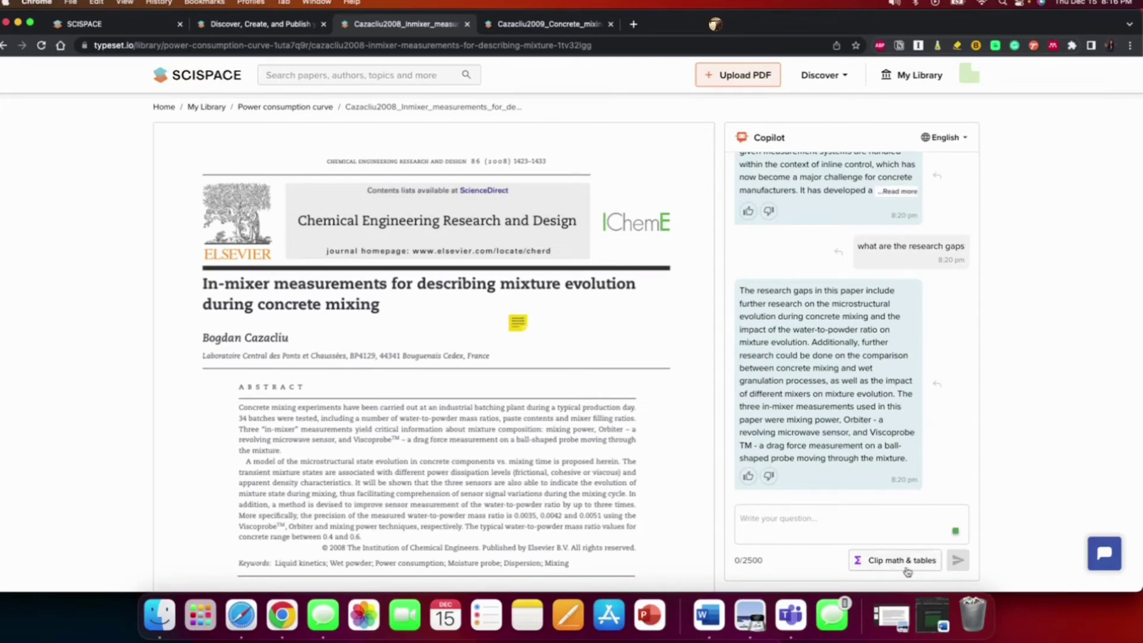
pyautogui.scroll(-10, 506, 438)
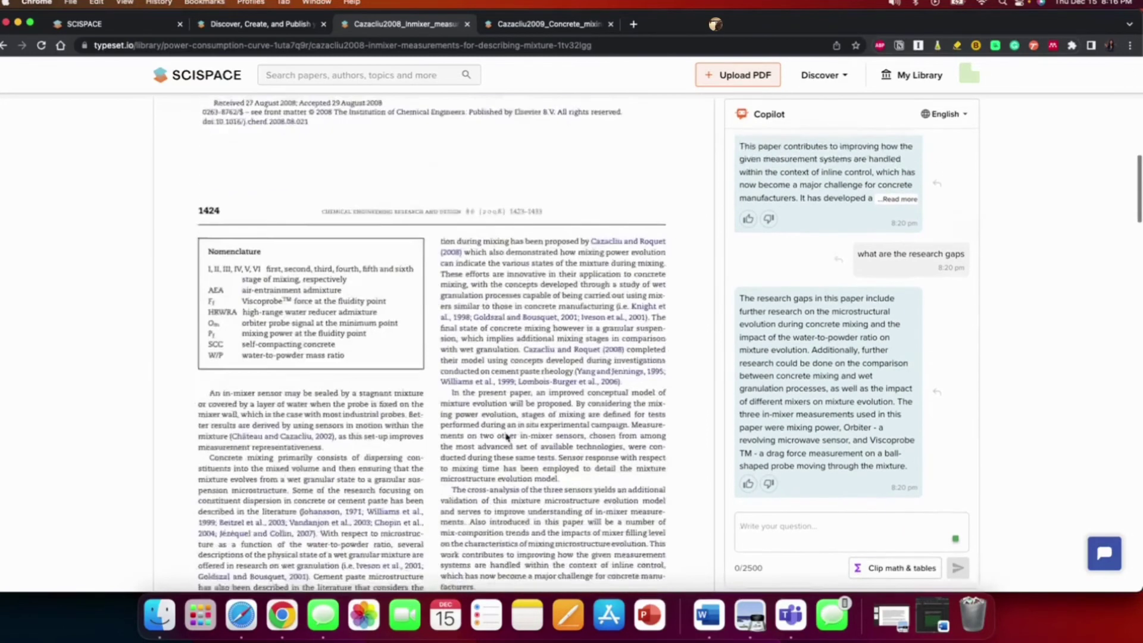
# Step: Clip Table 1 – Concrete formulas to Copilot and read its summary of dosages and admixtures
pyautogui.scroll(-5, 507, 438)
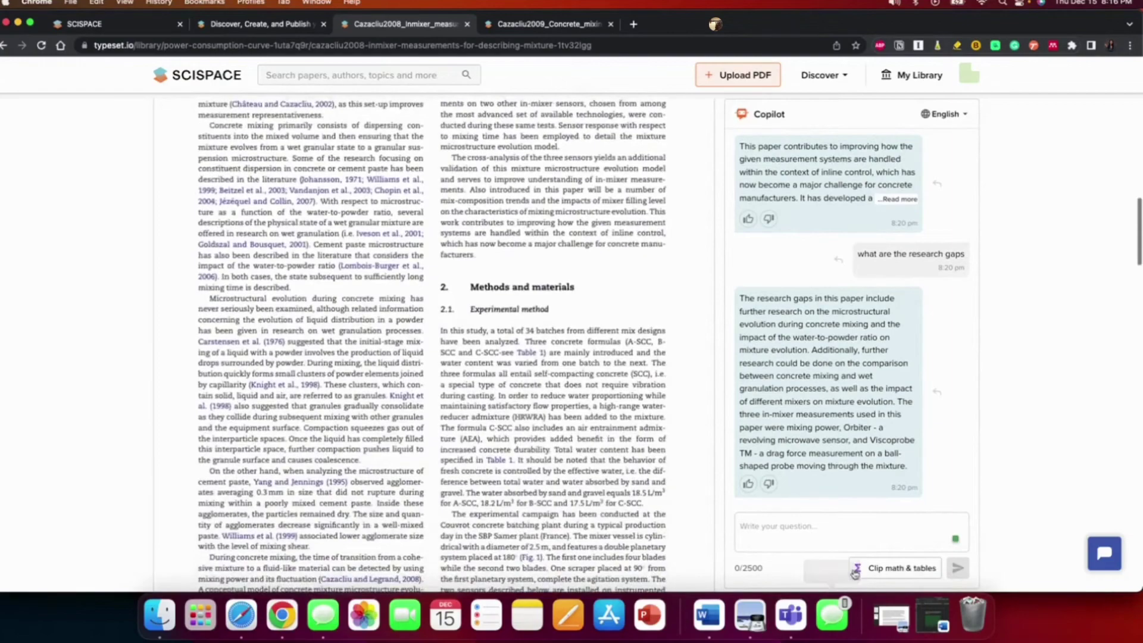
pyautogui.scroll(-1, 369, 355)
pyautogui.scroll(-15, 369, 354)
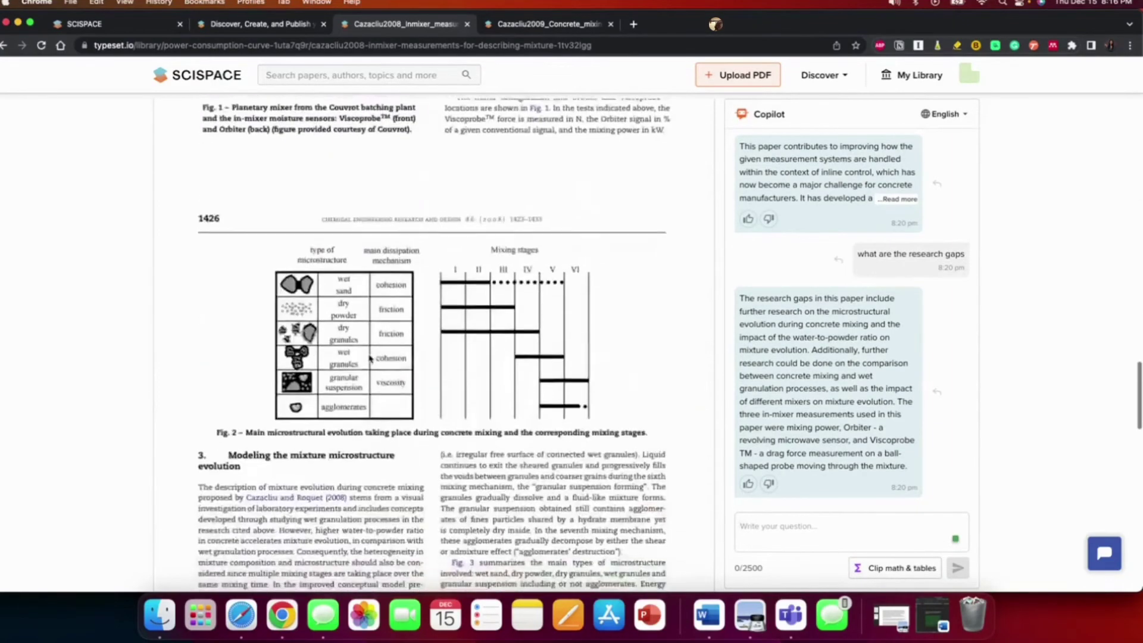
pyautogui.scroll(15, 365, 333)
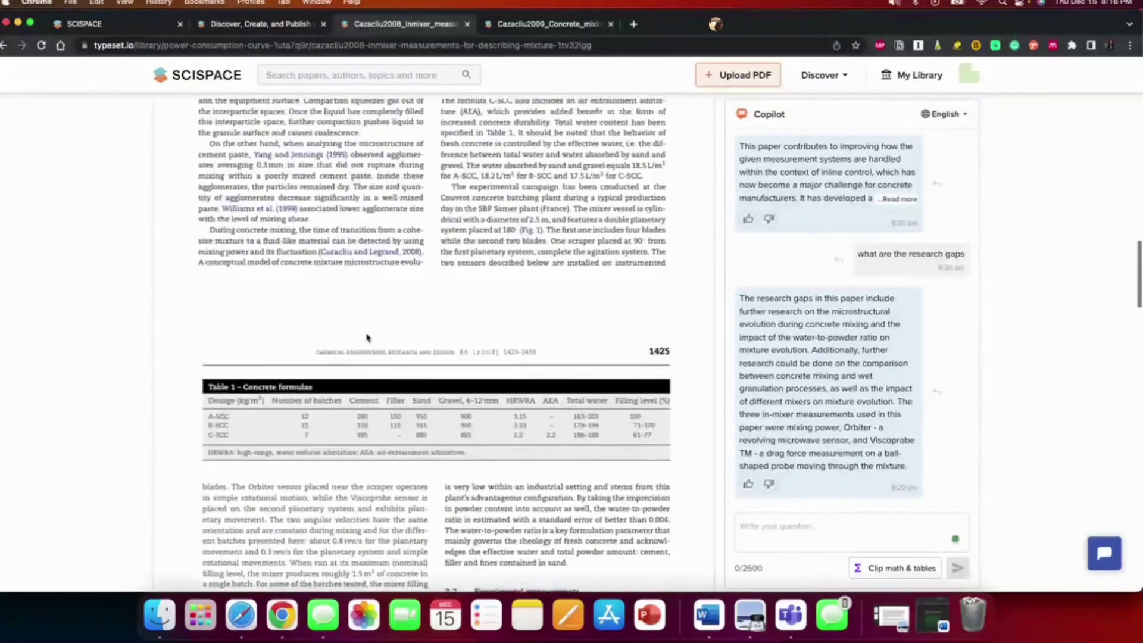
pyautogui.click(874, 569)
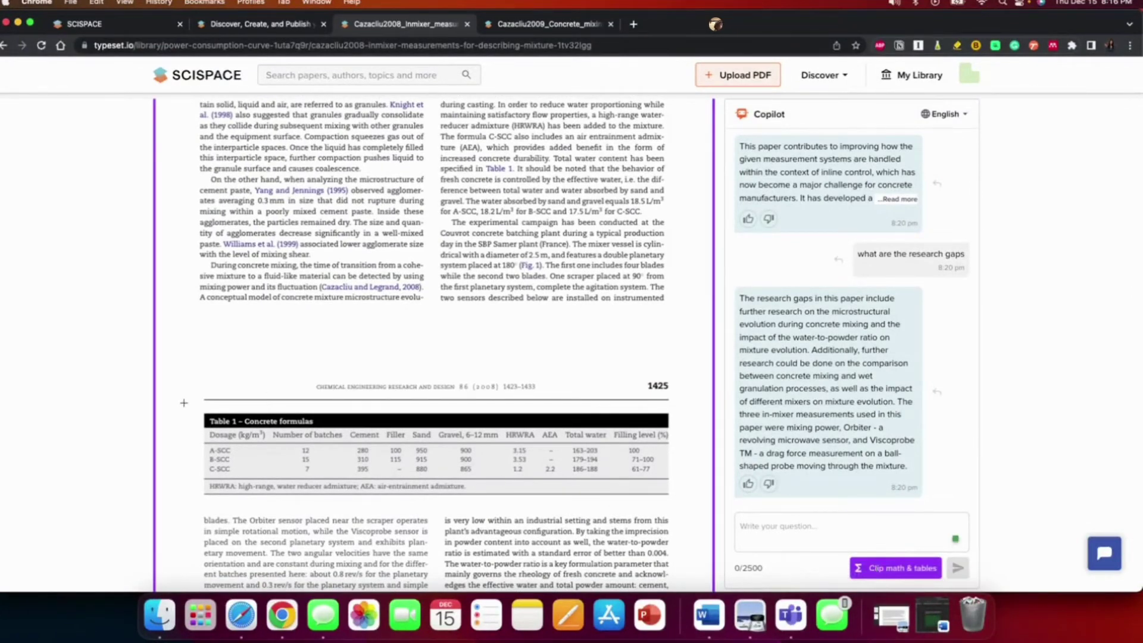
pyautogui.moveTo(184, 403); pyautogui.dragTo(682, 510)
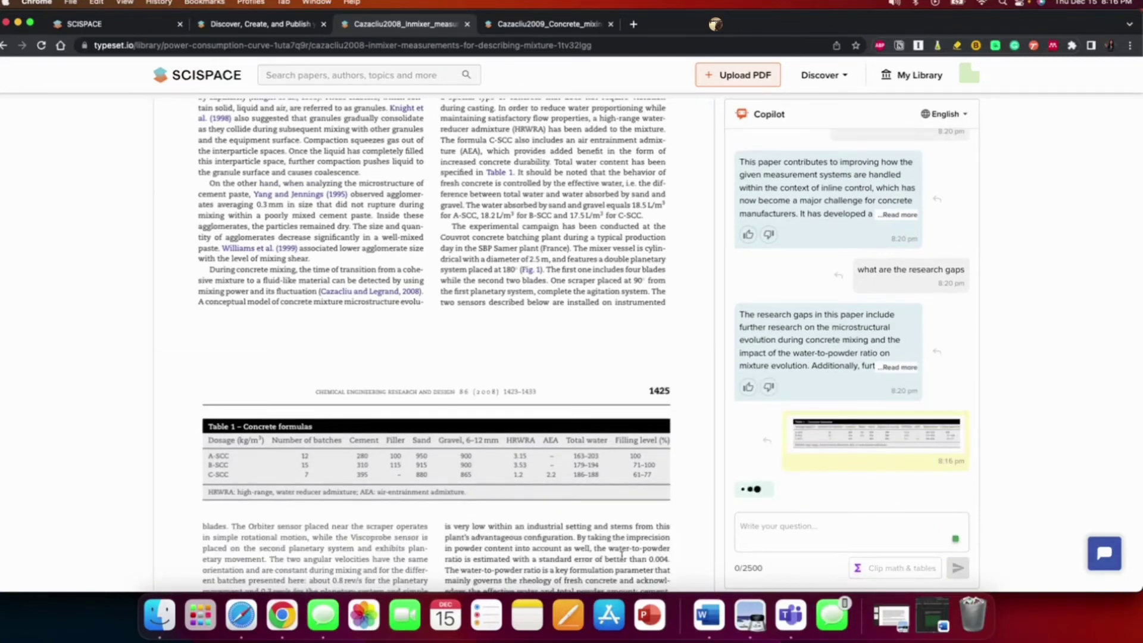
pyautogui.scroll(-5, 512, 527)
pyautogui.scroll(-2, 512, 528)
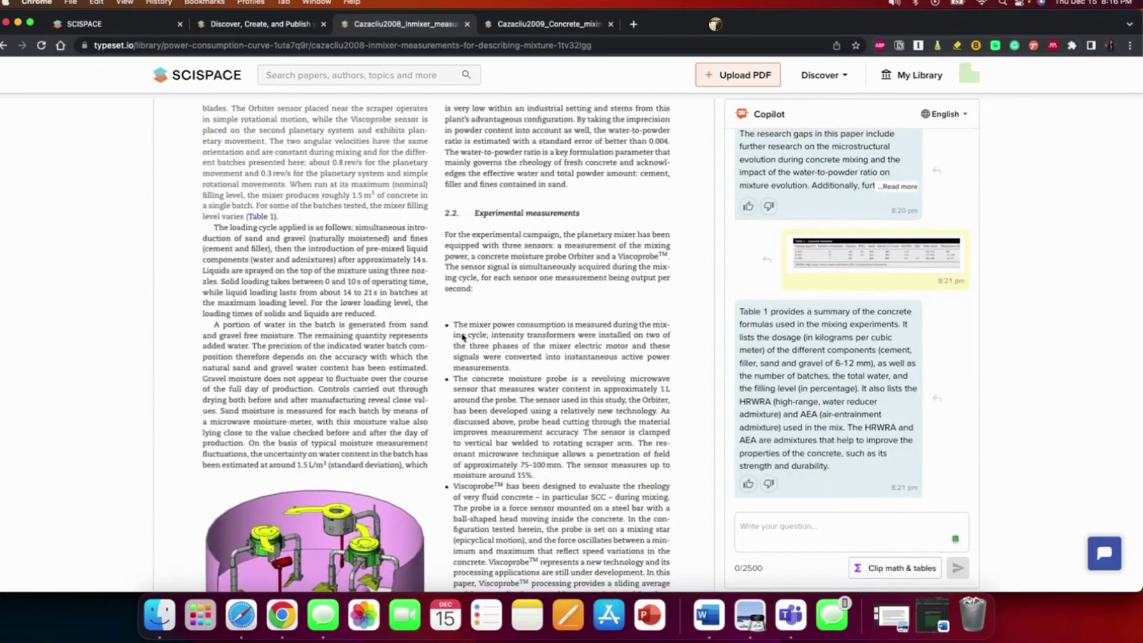
pyautogui.scroll(6, 380, 341)
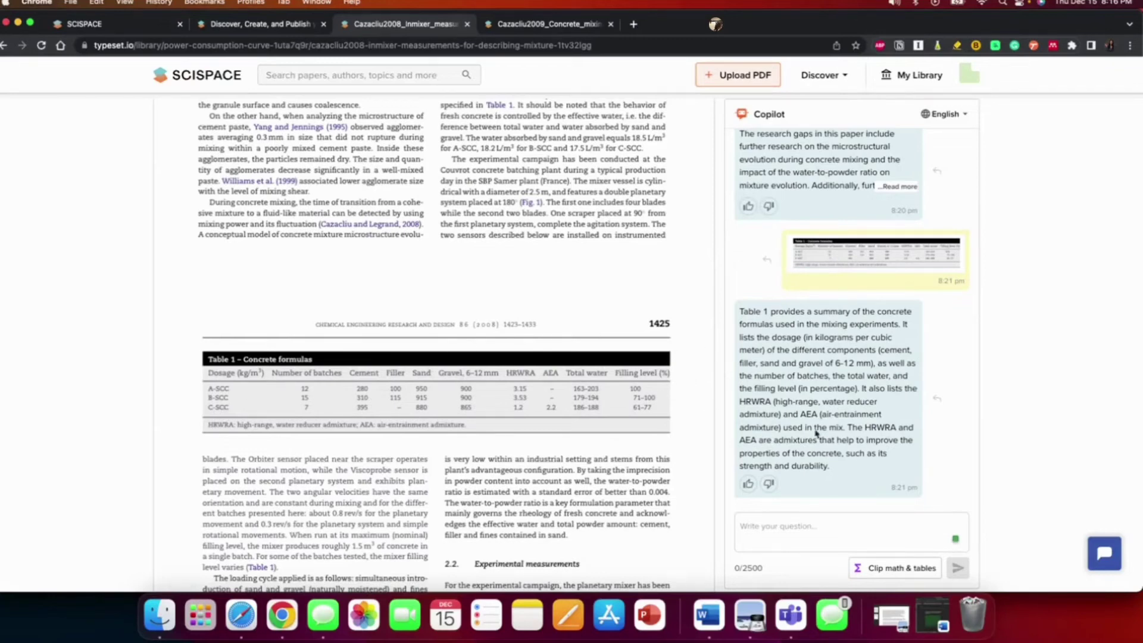
pyautogui.scroll(-8, 546, 496)
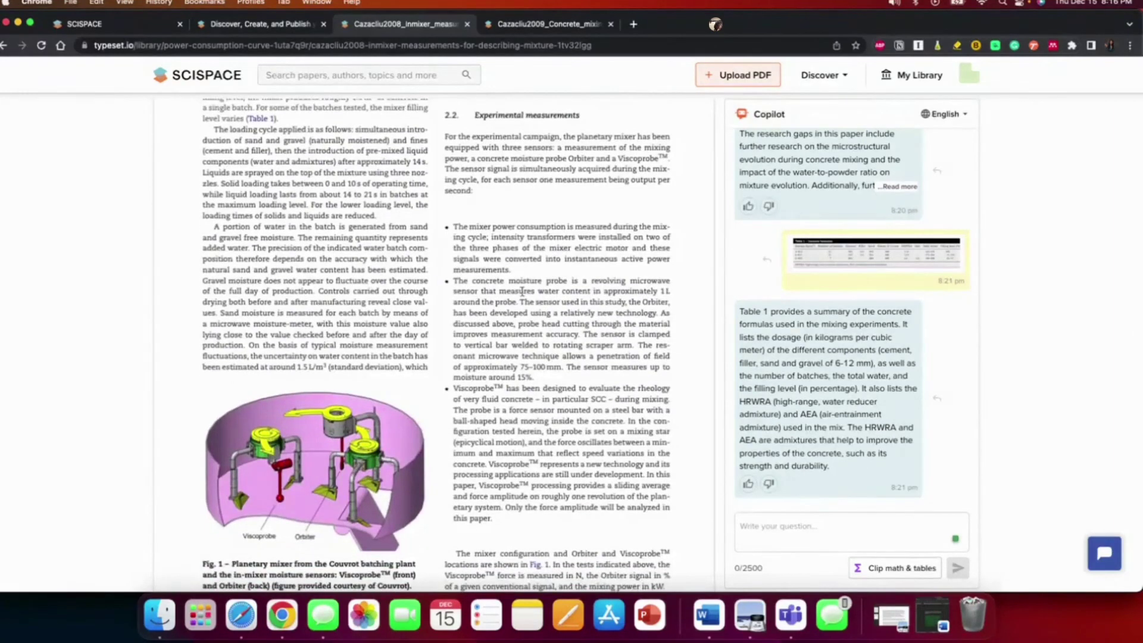
pyautogui.scroll(1, 521, 292)
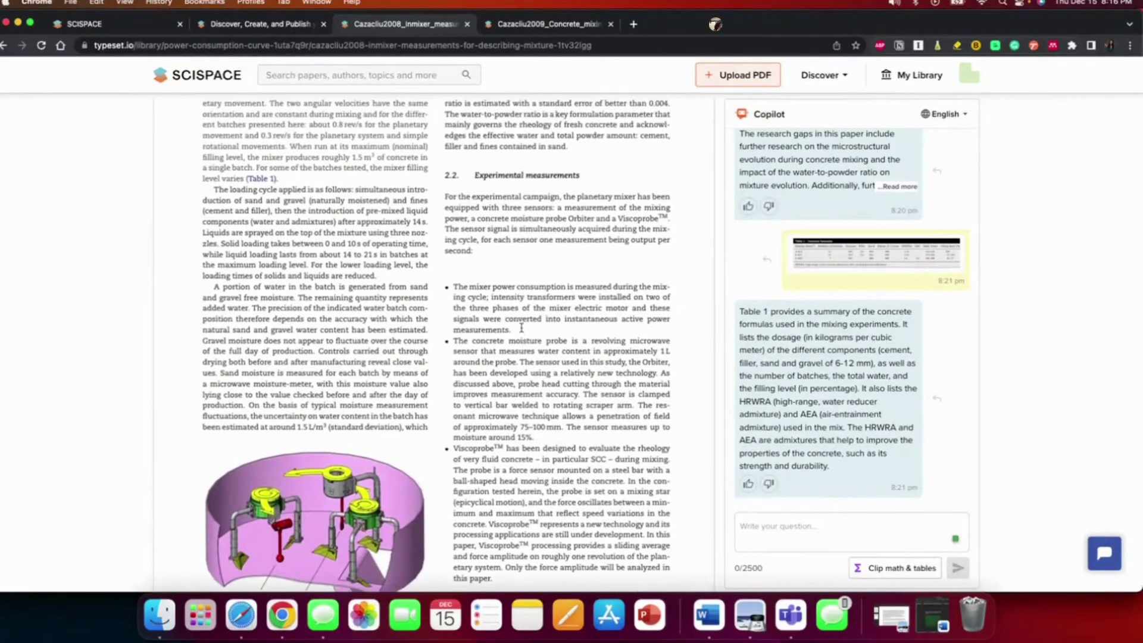
# Step: Highlight the section 2.2 passage on mixer power and the moisture probe, and read Copilot's explanation
pyautogui.moveTo(512, 331); pyautogui.dragTo(463, 289)
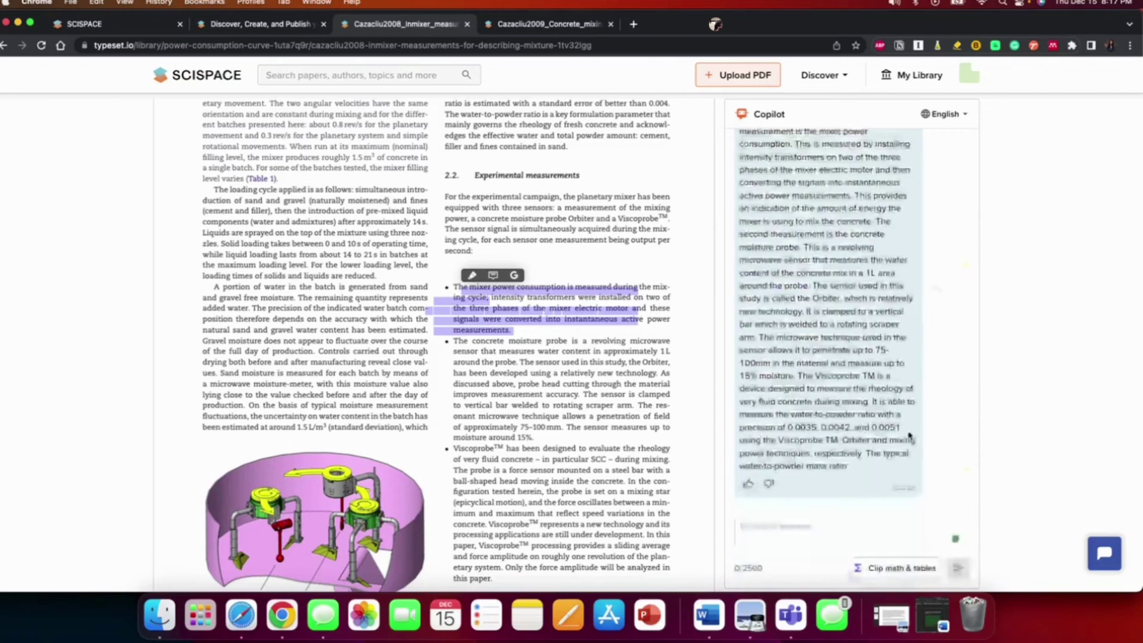
pyautogui.scroll(5, 845, 420)
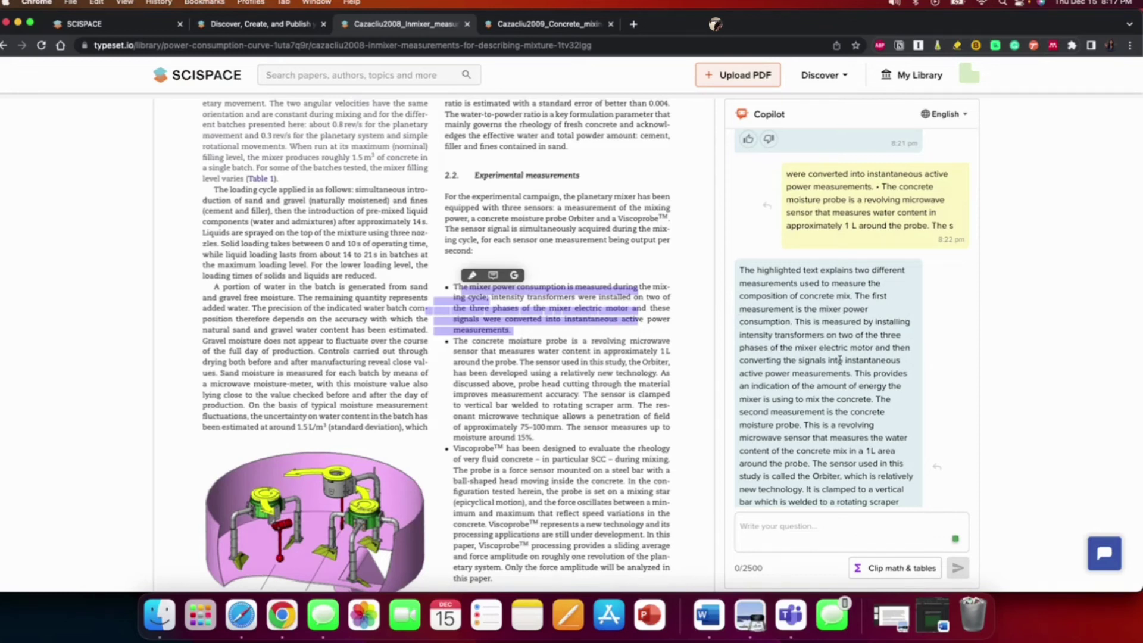
pyautogui.scroll(-1, 840, 360)
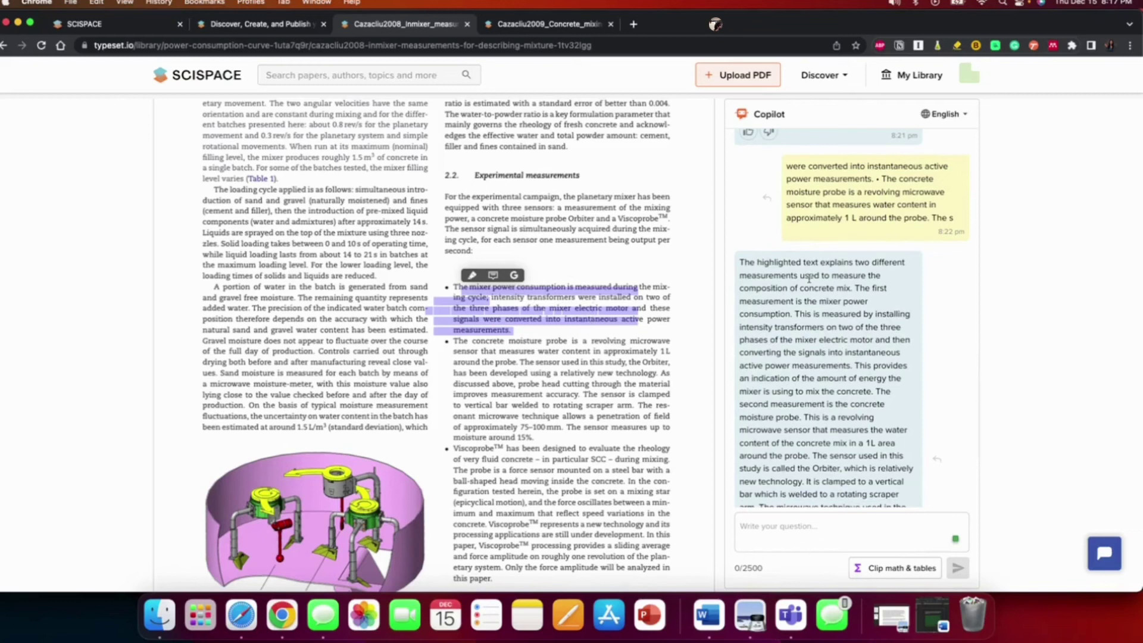
pyautogui.scroll(2, 810, 278)
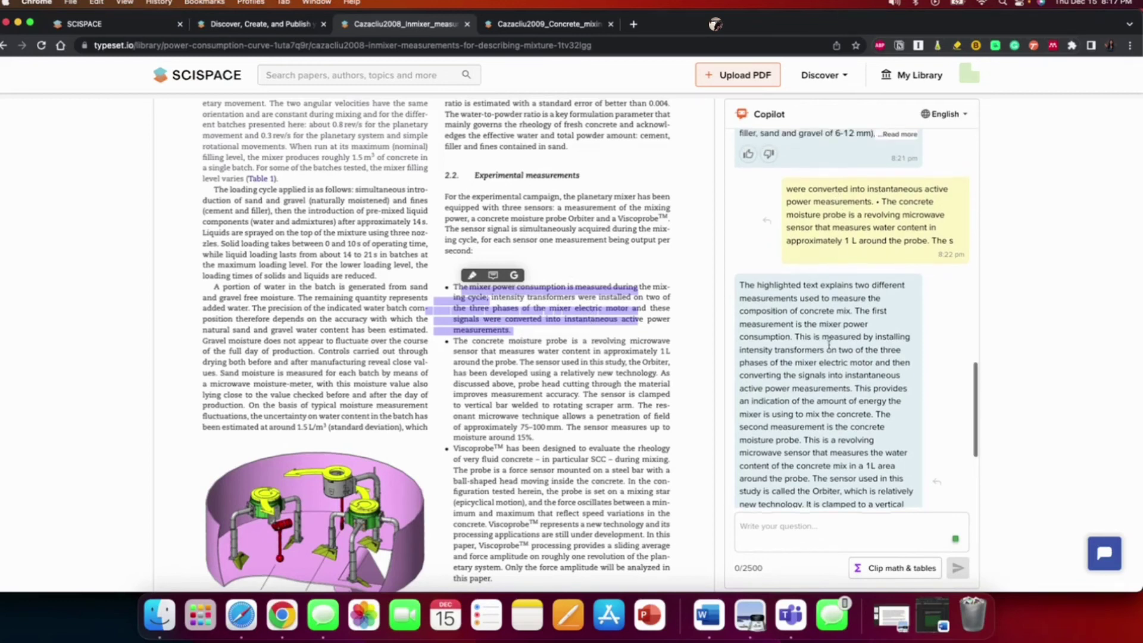
pyautogui.scroll(-5, 830, 344)
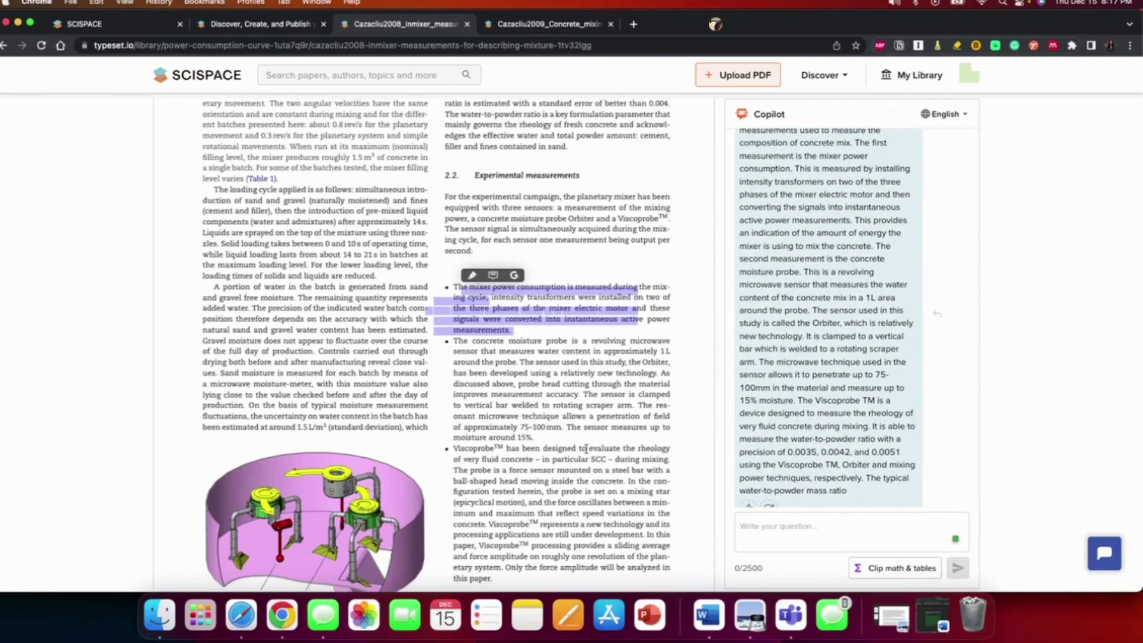
pyautogui.scroll(-20, 586, 449)
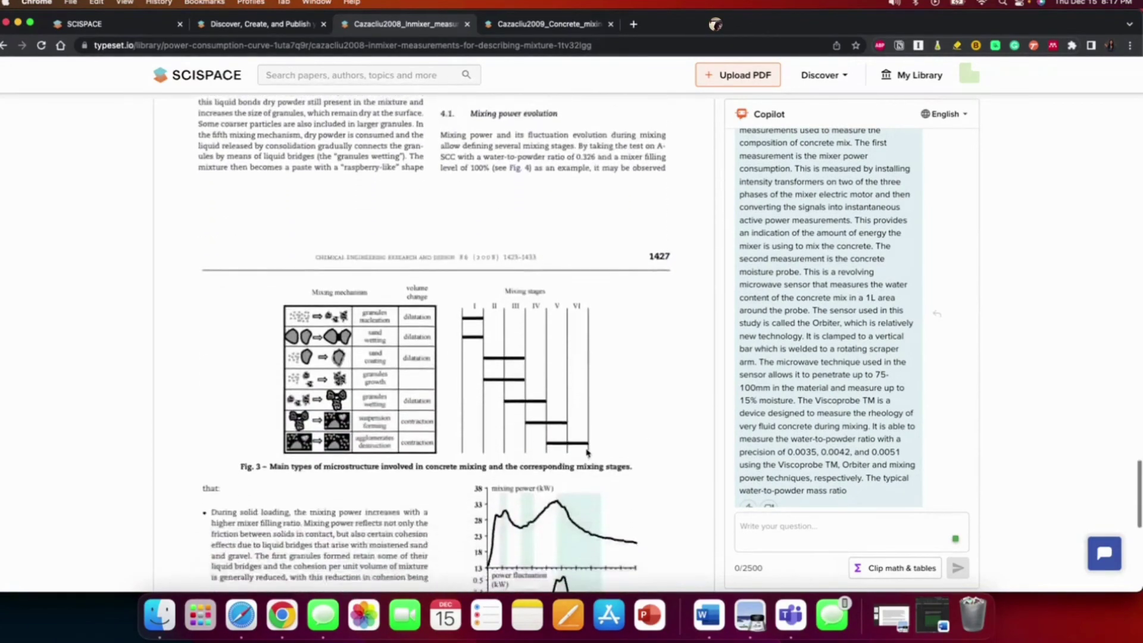
pyautogui.scroll(-10, 587, 453)
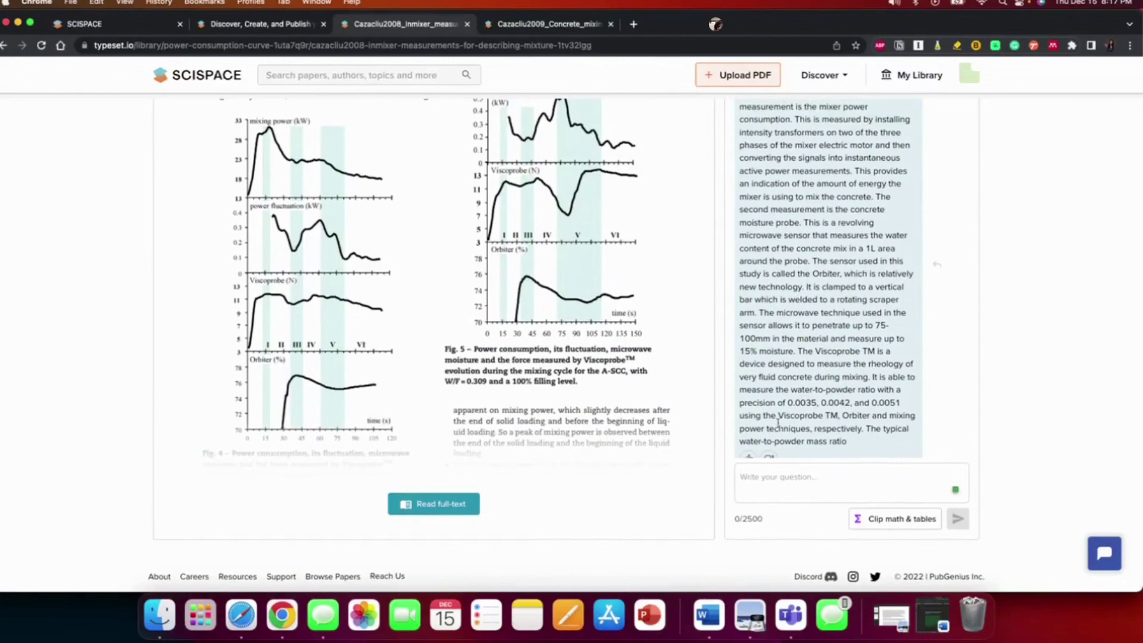
pyautogui.scroll(-2, 856, 352)
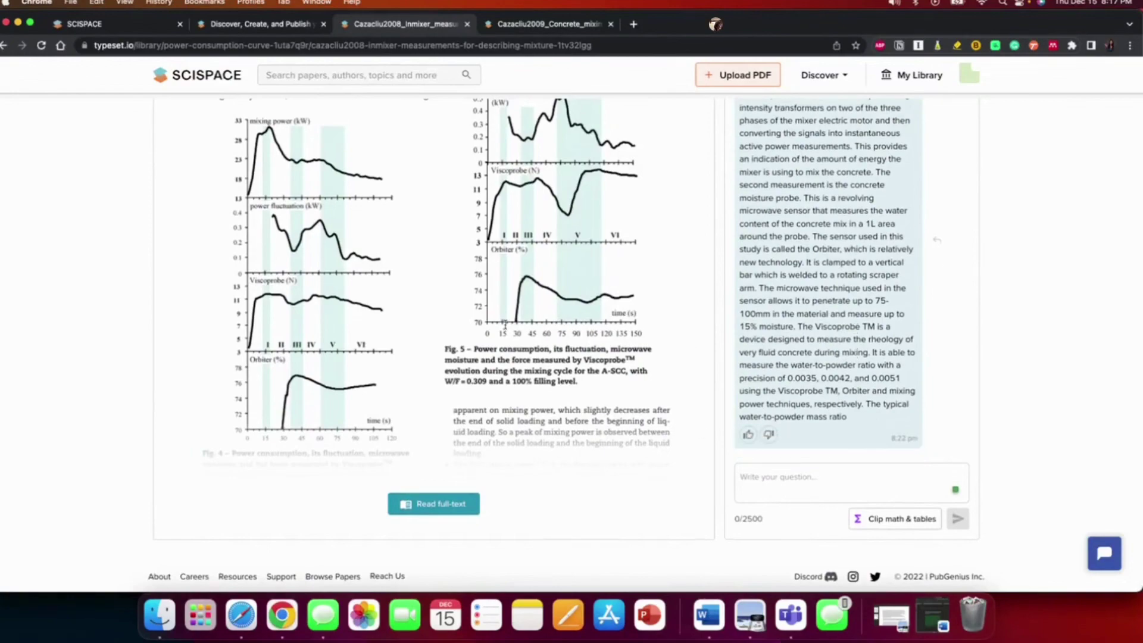
pyautogui.scroll(10, 505, 327)
pyautogui.scroll(20, 506, 328)
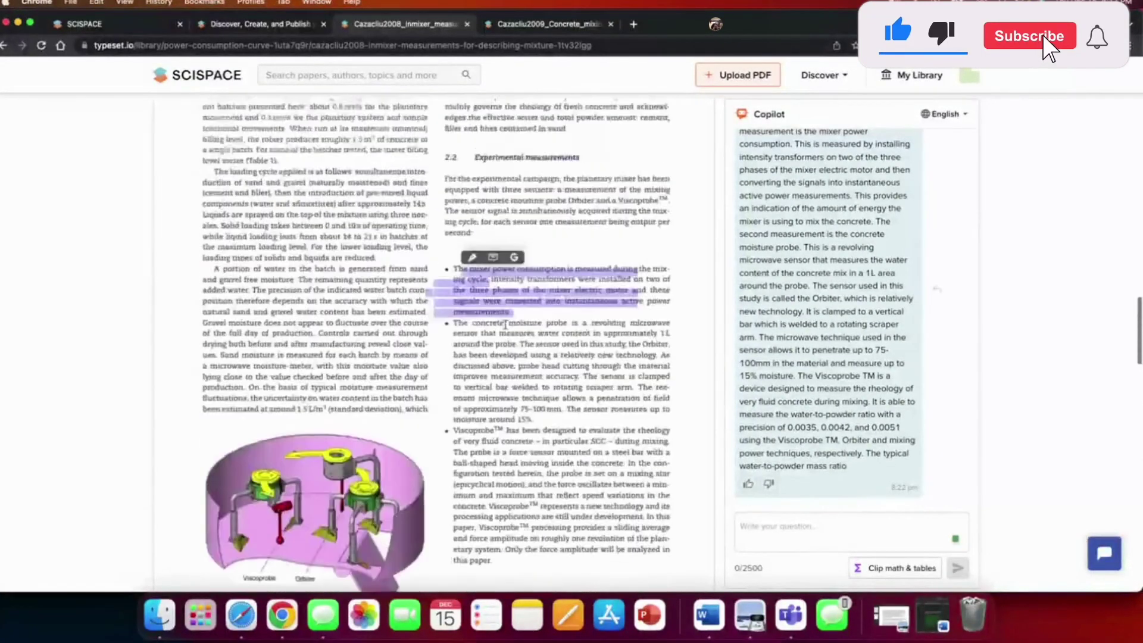
pyautogui.scroll(5, 506, 323)
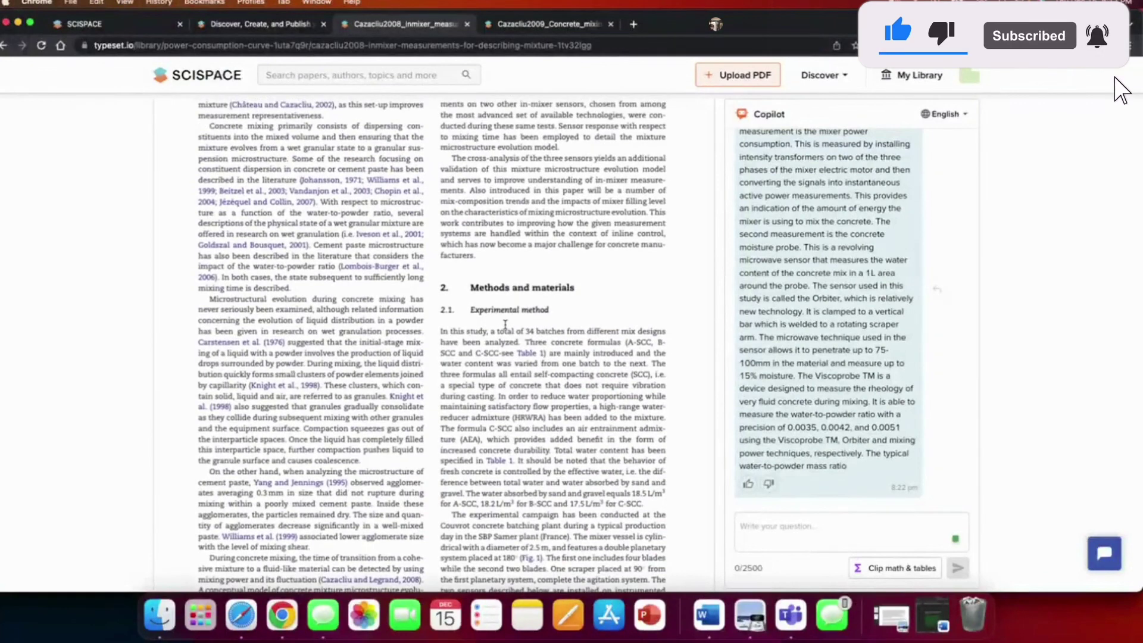